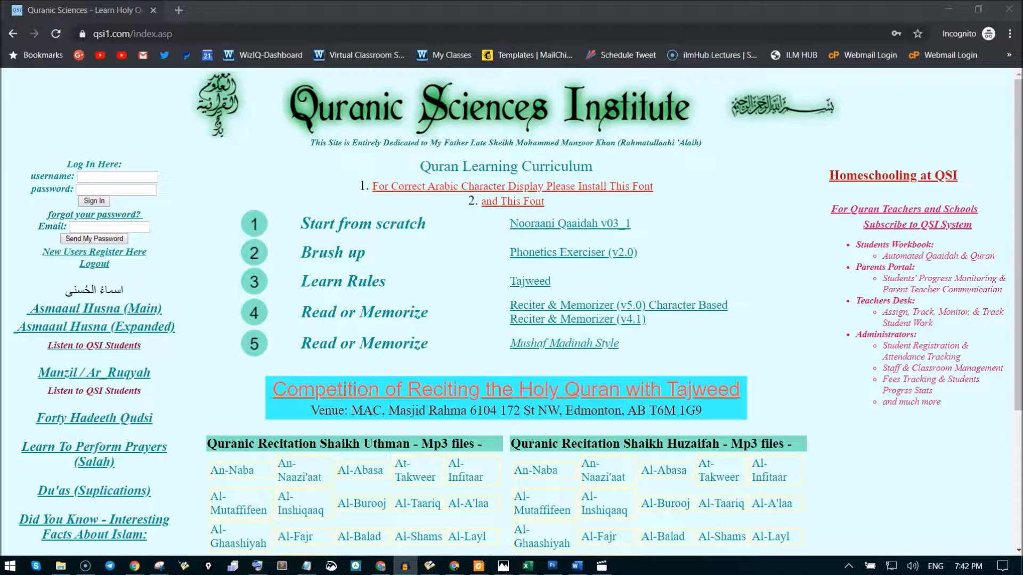
# Sign in to the Quranic Sciences Institute site with the saved username and password.
pyautogui.click(143, 176)
pyautogui.click(128, 206)
pyautogui.click(93, 202)
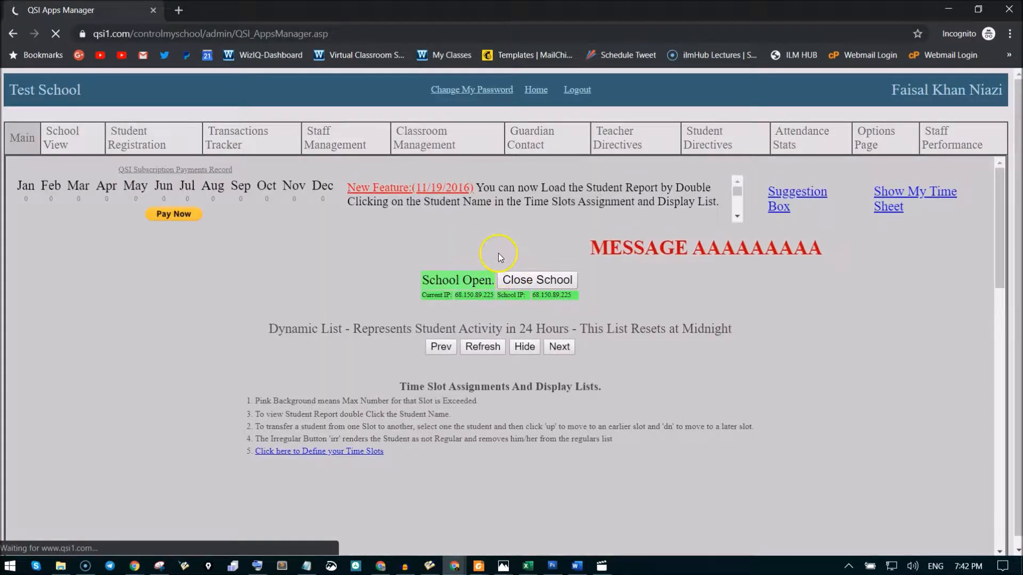
# Look through the main page's daily activity list, time slot assignments and the female and male student lists.
pyautogui.scroll(-2, 238, 278)
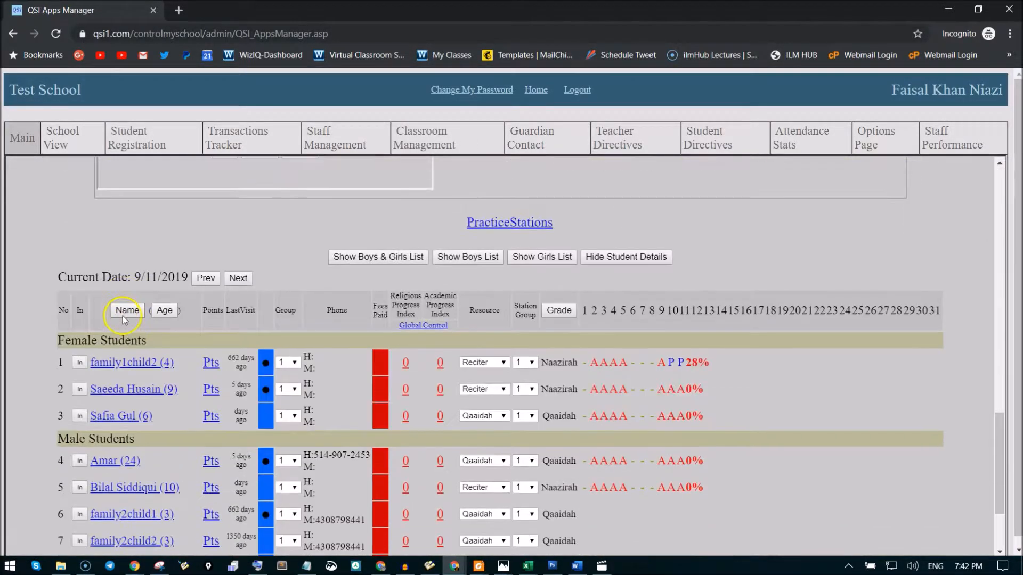
pyautogui.scroll(5, 82, 317)
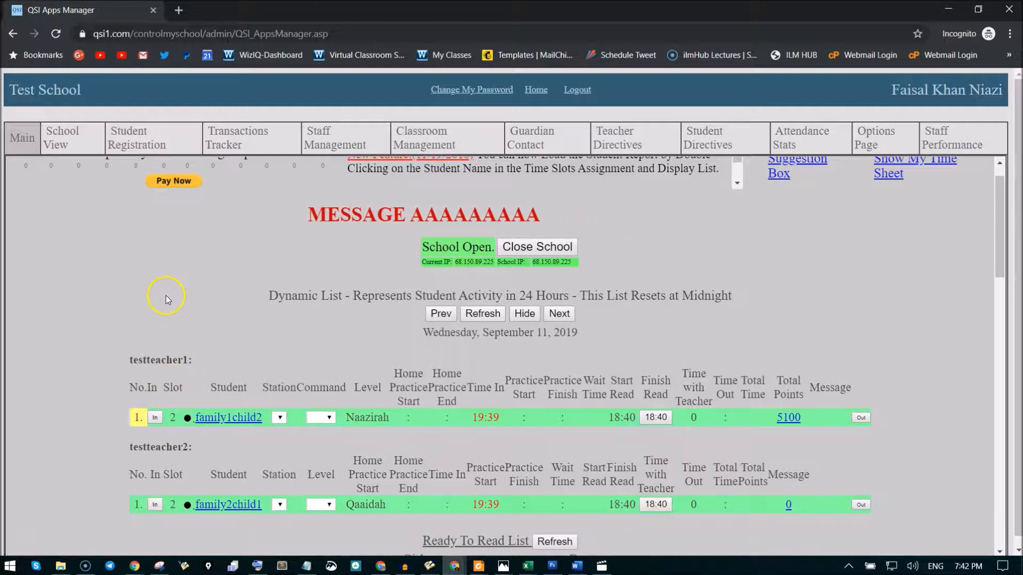
pyautogui.scroll(-1, 108, 267)
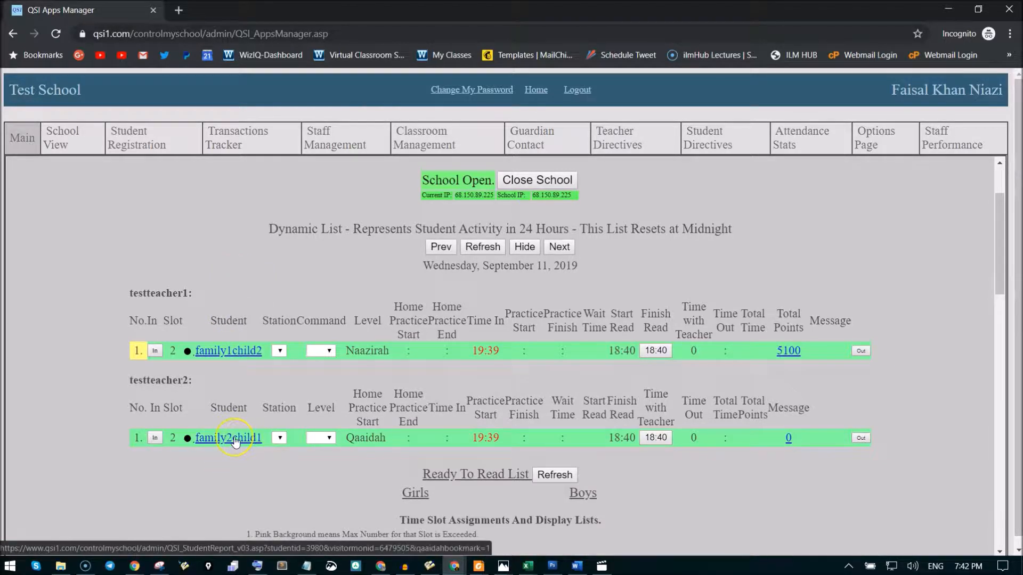
pyautogui.scroll(-2, 236, 441)
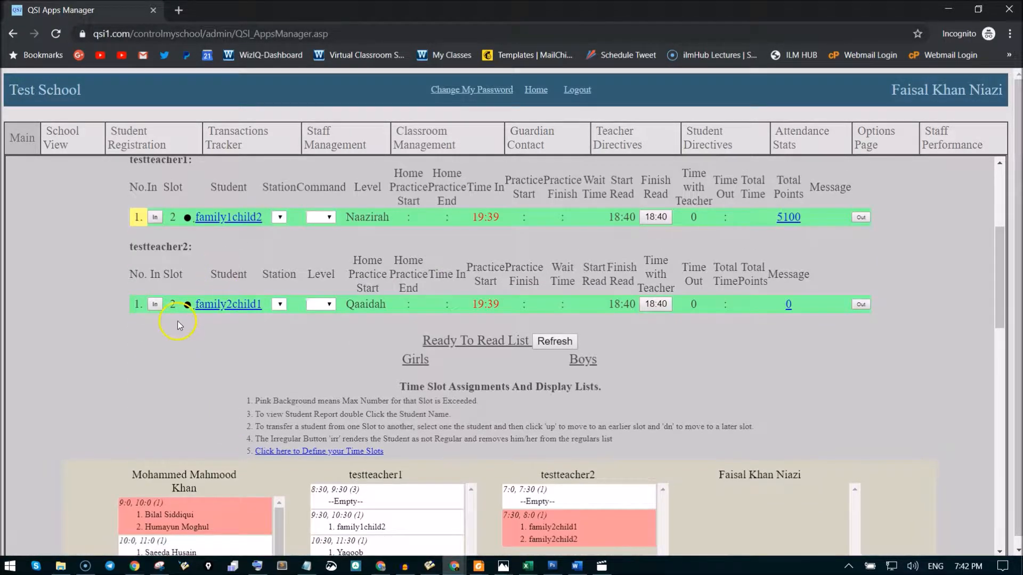
pyautogui.scroll(-4, 178, 319)
pyautogui.scroll(-8, 176, 318)
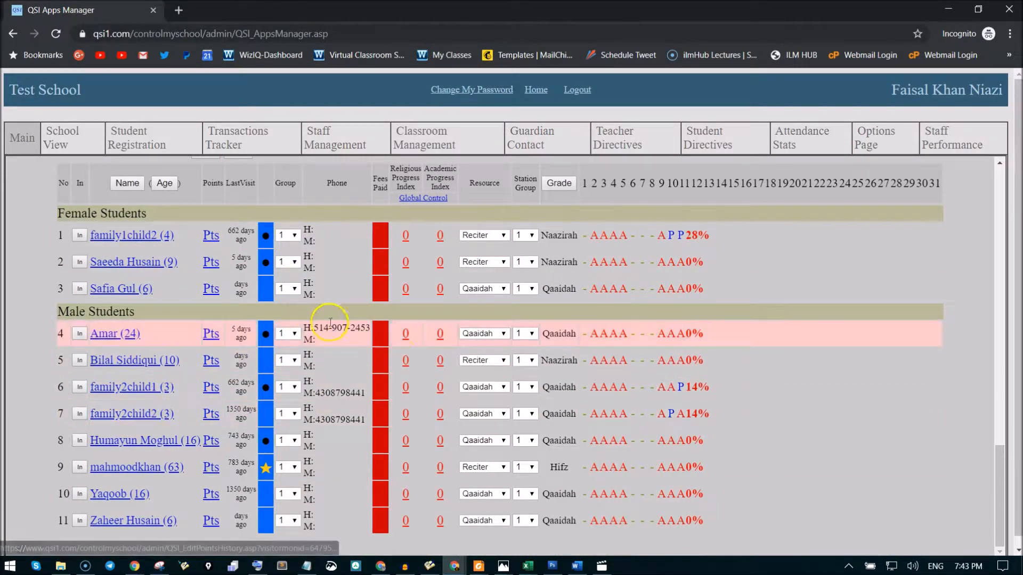
pyautogui.scroll(1, 398, 335)
pyautogui.scroll(12, 398, 335)
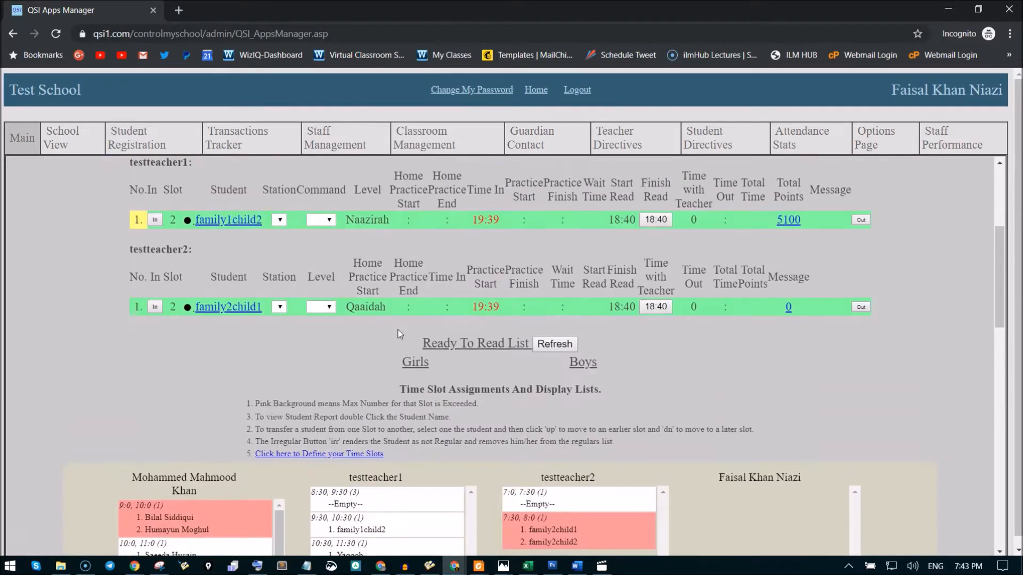
# Open the report of the student listed under testteacher2 and look over its Lesson 1 letter grid.
pyautogui.doubleClick(221, 311)
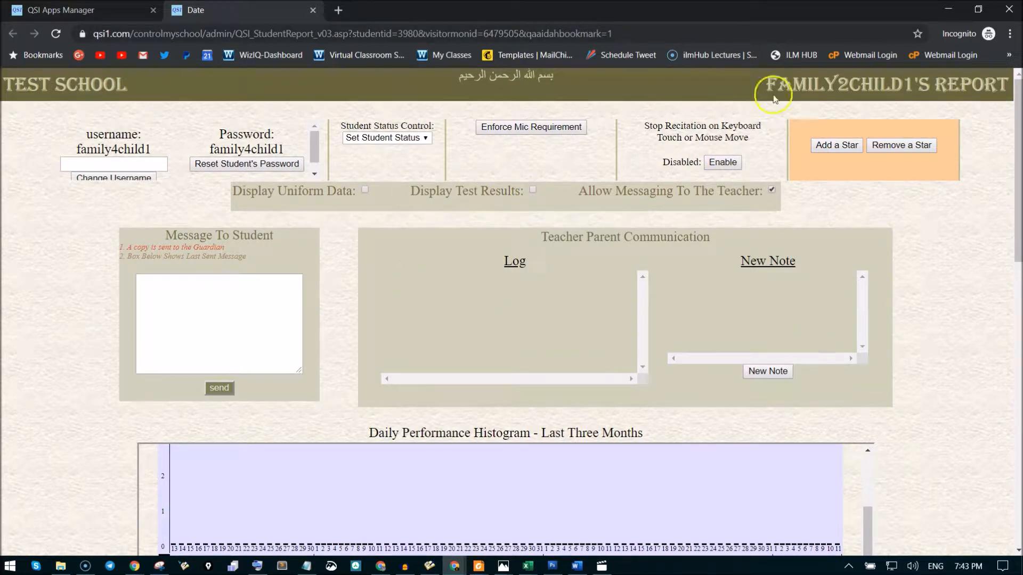
pyautogui.scroll(-4, 82, 274)
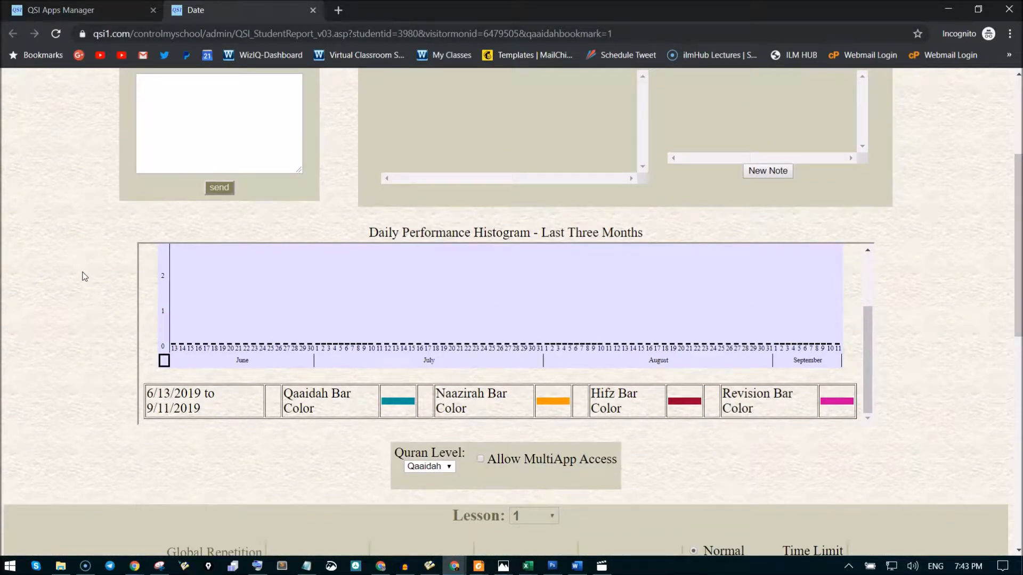
pyautogui.scroll(-6, 83, 276)
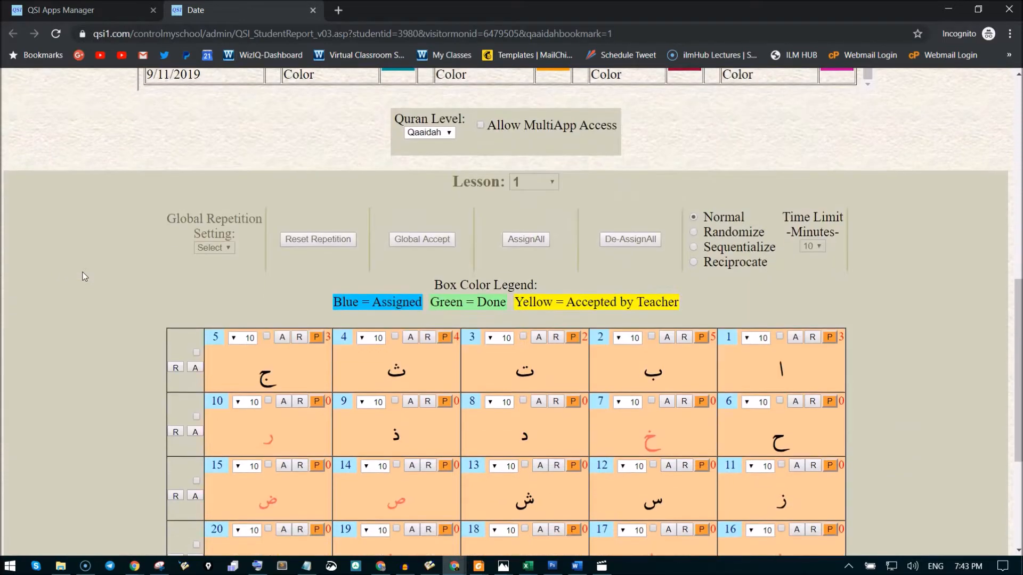
pyautogui.scroll(-2, 94, 270)
pyautogui.scroll(1, 95, 271)
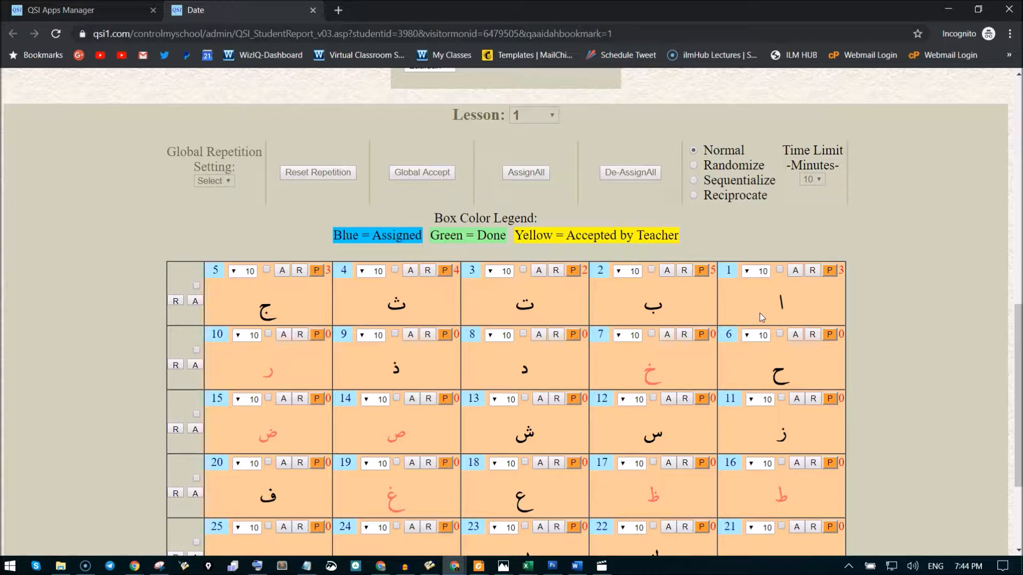
# Look at the repetition choices for letter box 1, and set the local repetition of box 2 to 20.
pyautogui.click(760, 272)
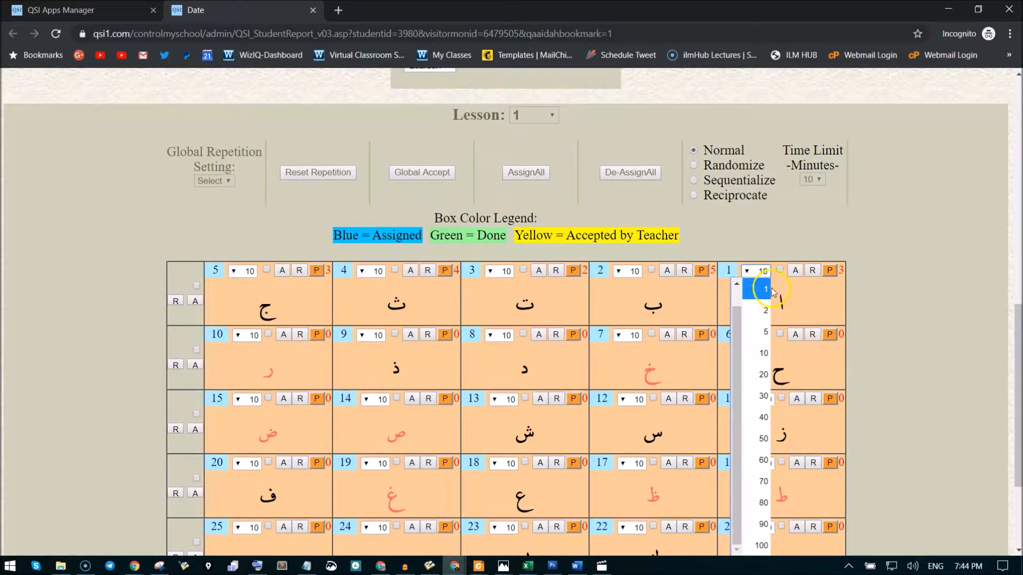
pyautogui.click(810, 296)
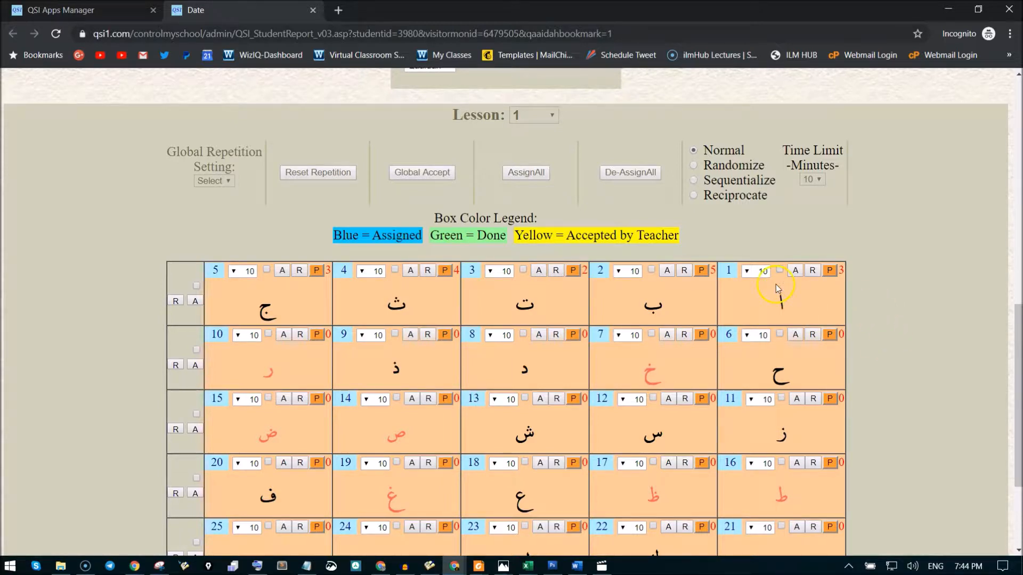
pyautogui.click(630, 272)
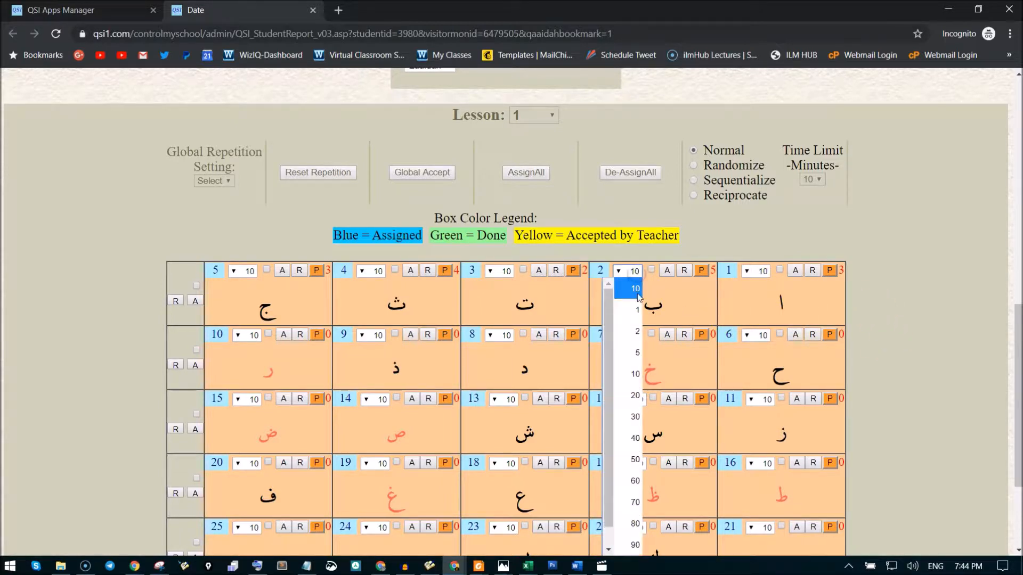
pyautogui.click(636, 395)
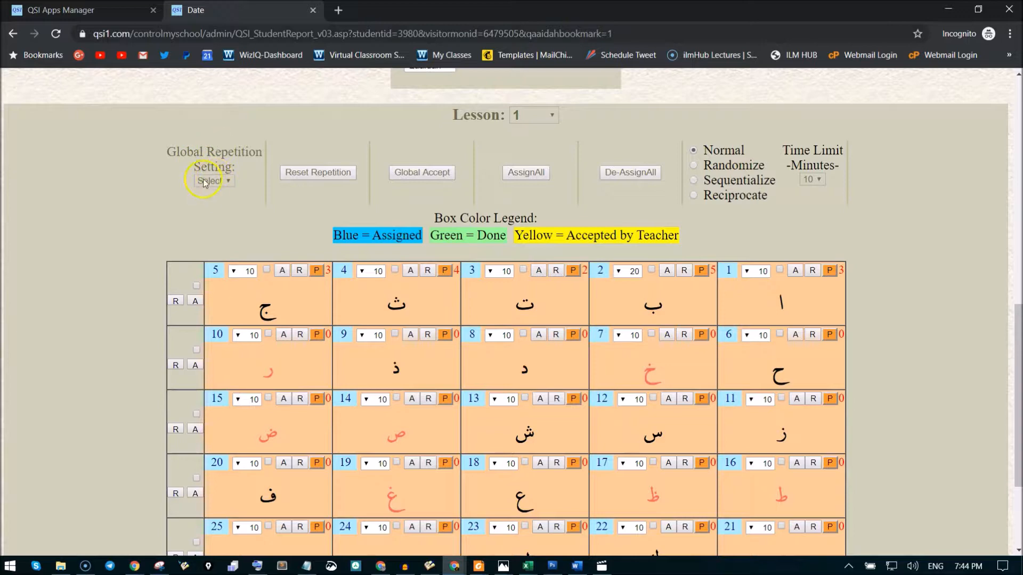
# Set the global repetition to 15 for all Lesson 1 letters and look over the grid.
pyautogui.click(224, 182)
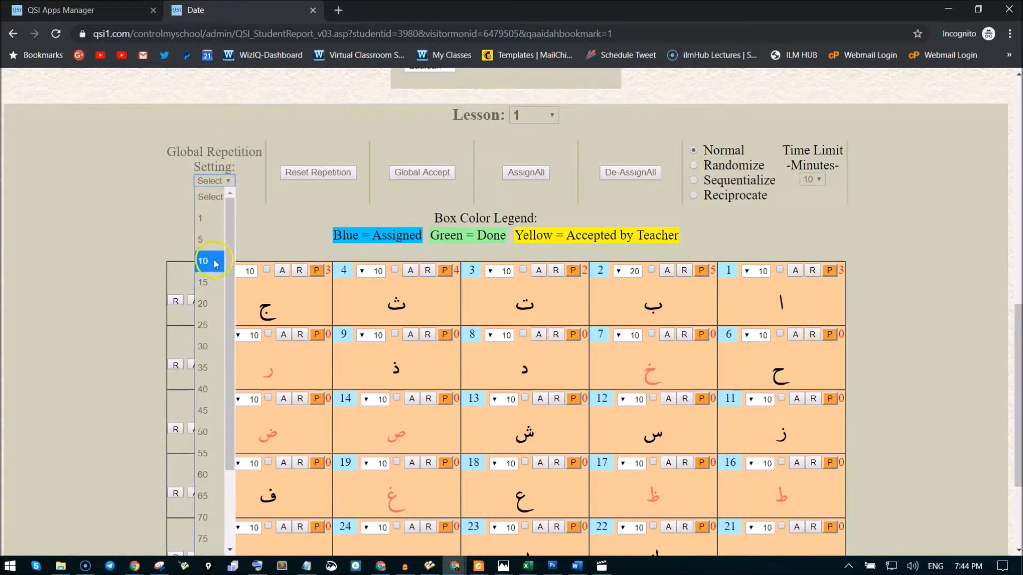
pyautogui.click(214, 283)
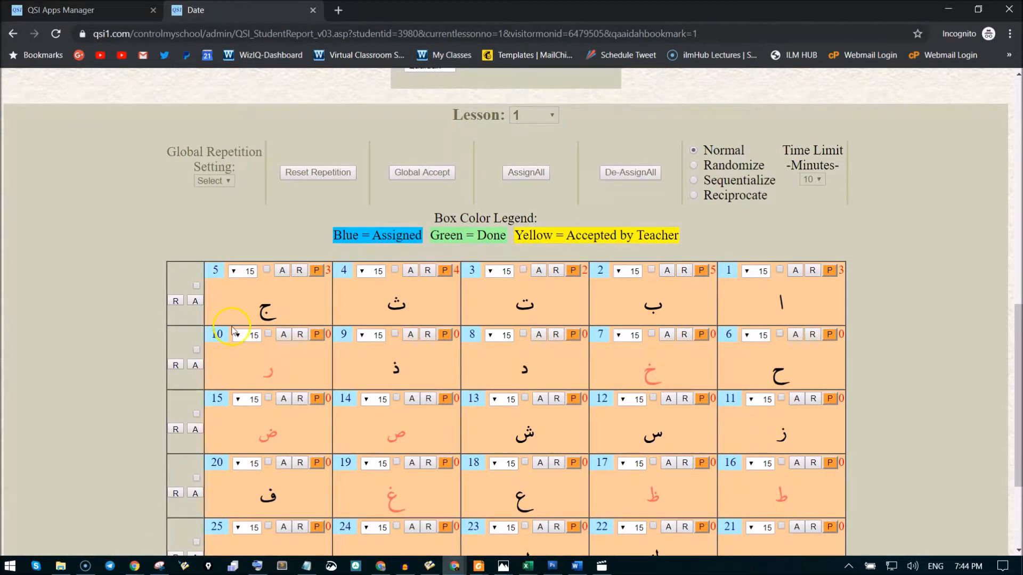
pyautogui.scroll(-1, 954, 237)
pyautogui.scroll(4, 951, 235)
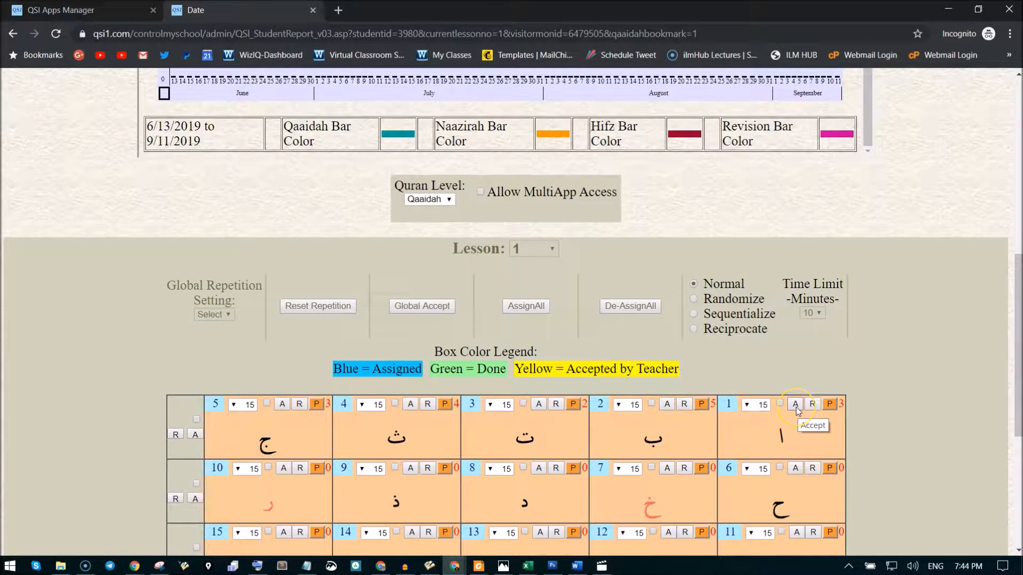
# Play the original sound of the letter in box 1 and look at the box's accept option.
pyautogui.click(832, 405)
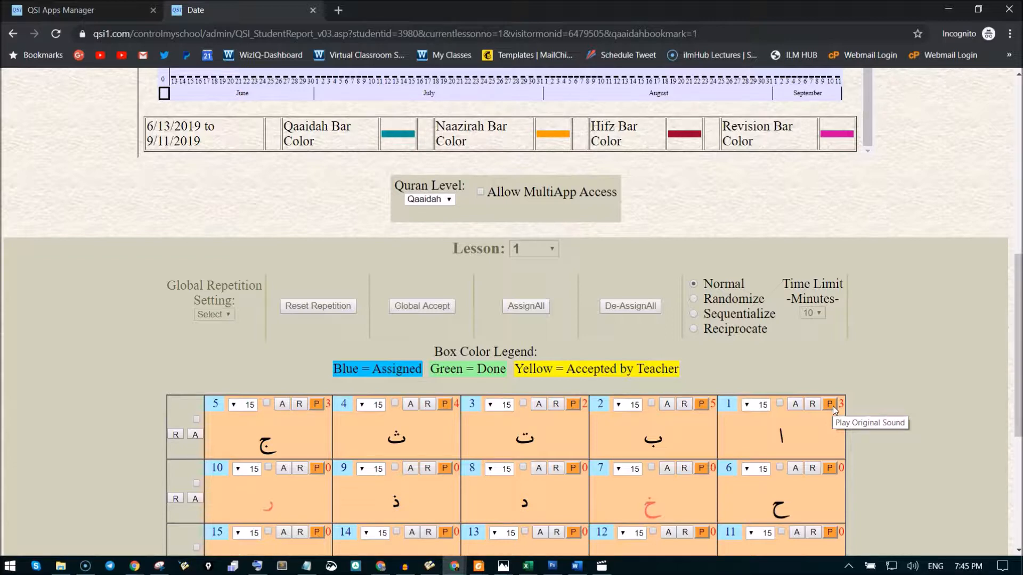
pyautogui.click(796, 405)
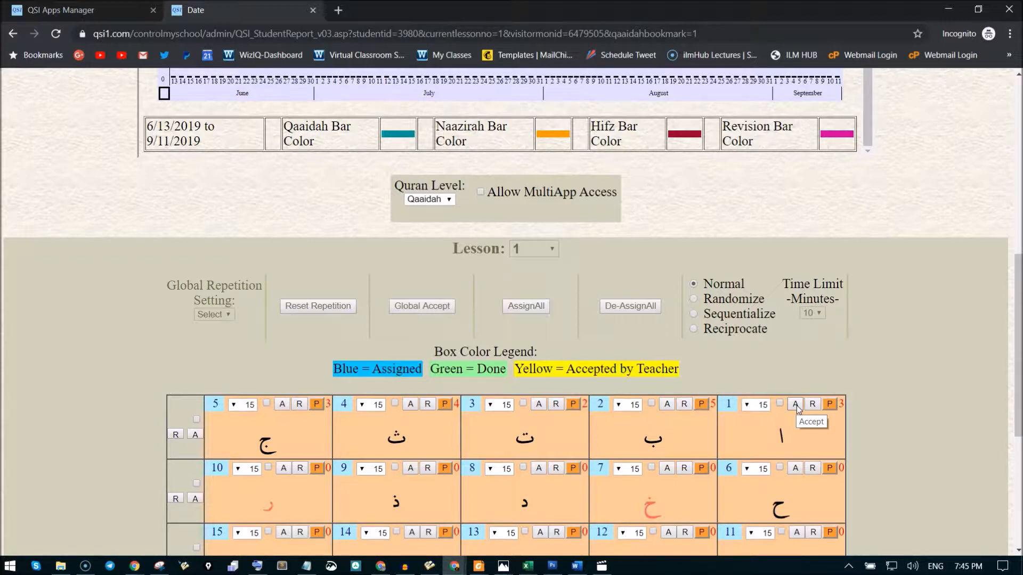
pyautogui.click(823, 407)
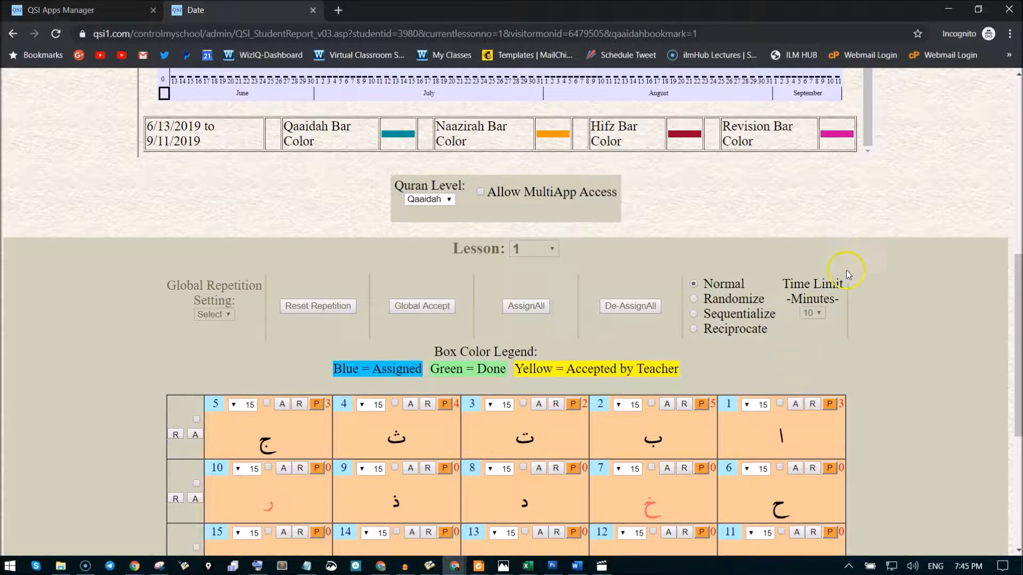
# Assign the letters in boxes 1, 2 and 3 of Lesson 1 to the student.
pyautogui.click(780, 404)
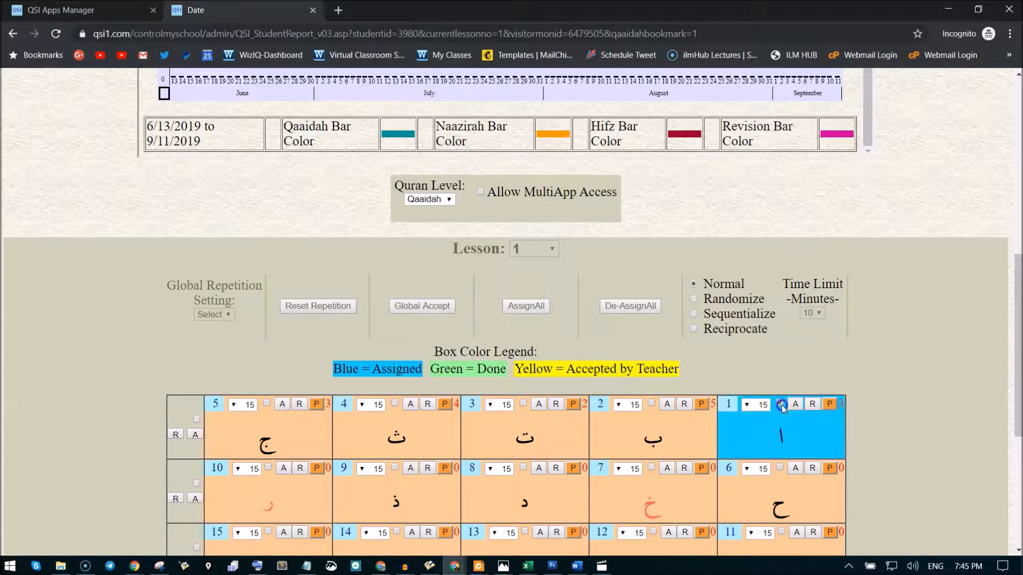
pyautogui.click(772, 440)
pyautogui.click(651, 403)
pyautogui.click(522, 403)
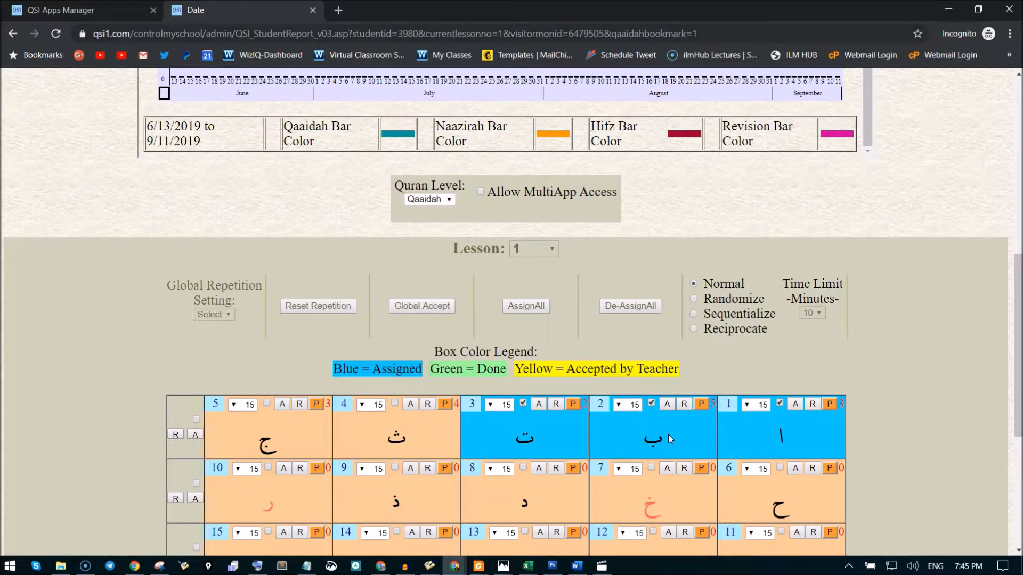
# Copy the student's username from the head of the report.
pyautogui.scroll(9, 220, 214)
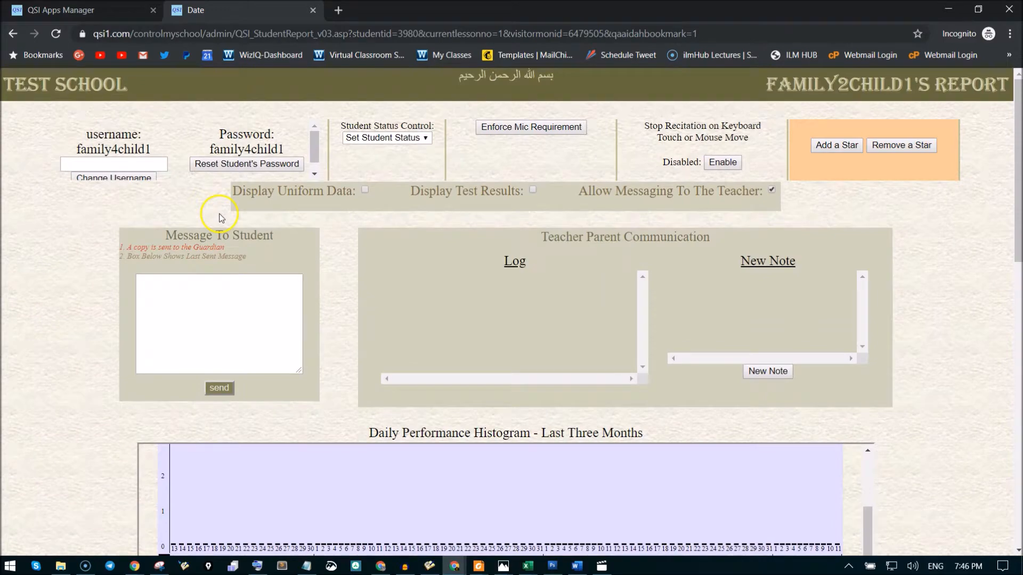
pyautogui.doubleClick(139, 151)
pyautogui.rightClick(140, 152)
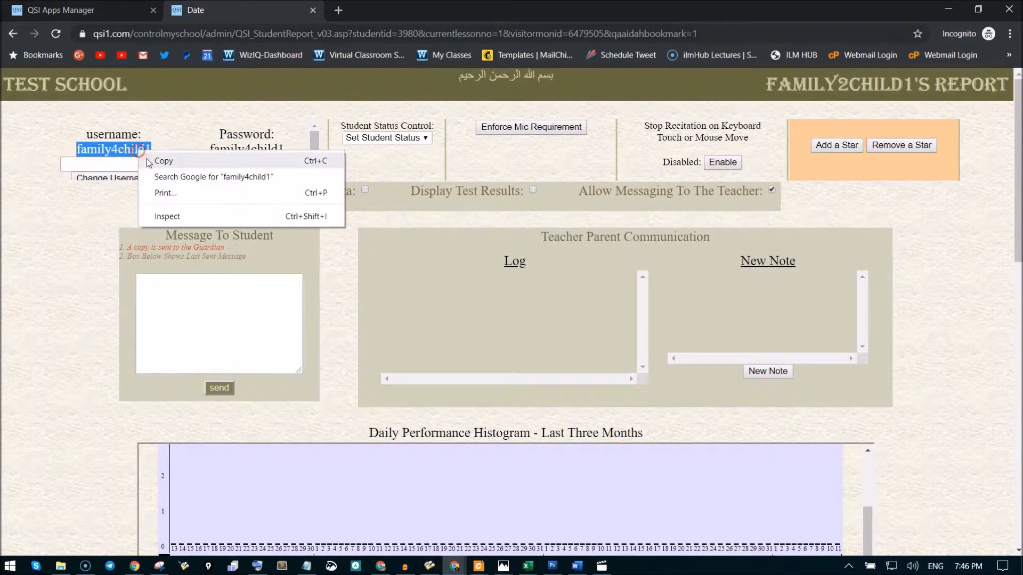
pyautogui.click(154, 161)
# Set the global repetition to 1 for all Lesson 1 letters.
pyautogui.scroll(-5, 905, 277)
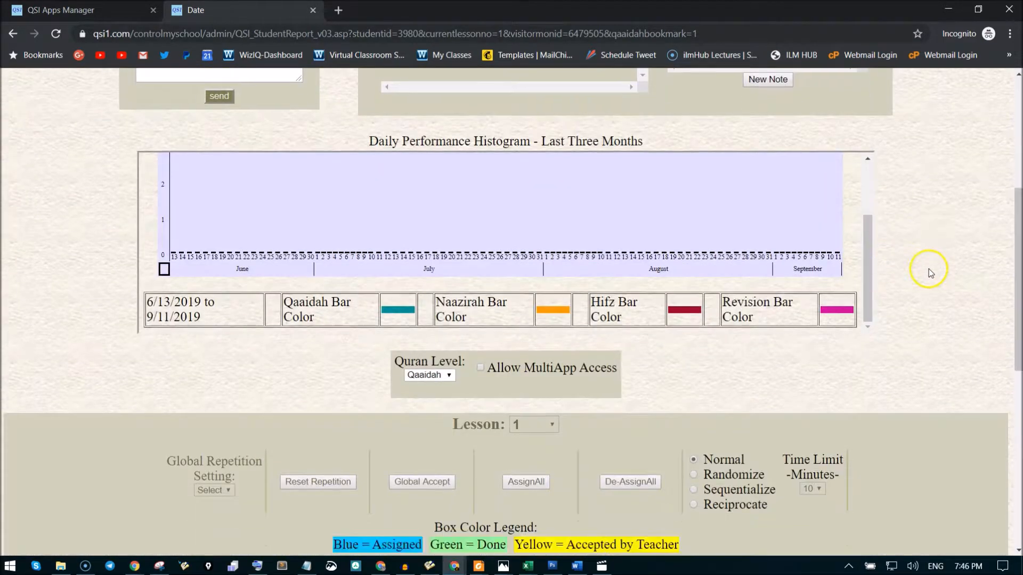
pyautogui.scroll(-2, 927, 271)
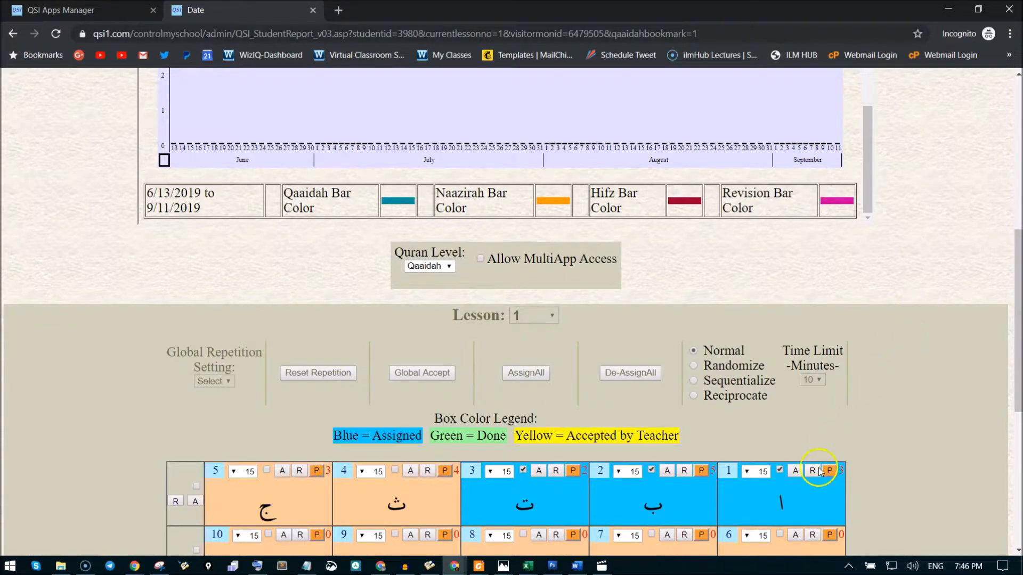
pyautogui.click(208, 382)
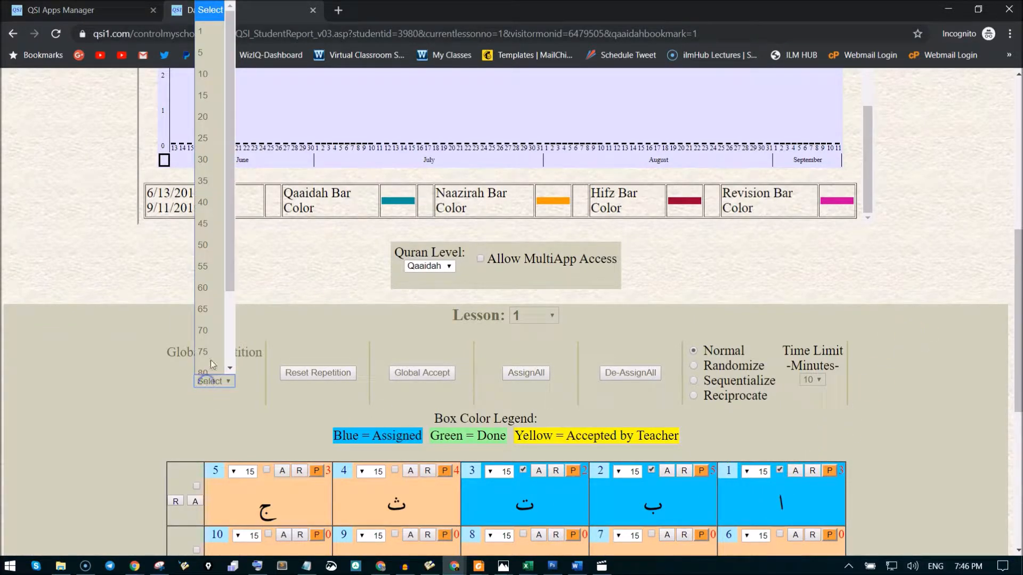
pyautogui.click(203, 31)
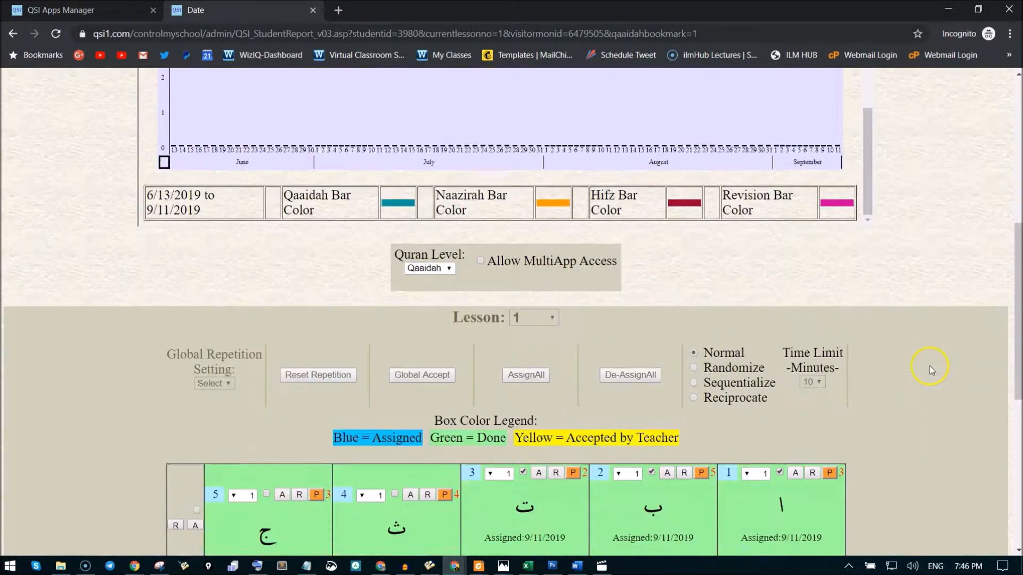
# Try assigning the whole first row of letters, and remove the row's assignment.
pyautogui.scroll(-1, 929, 365)
pyautogui.click(195, 456)
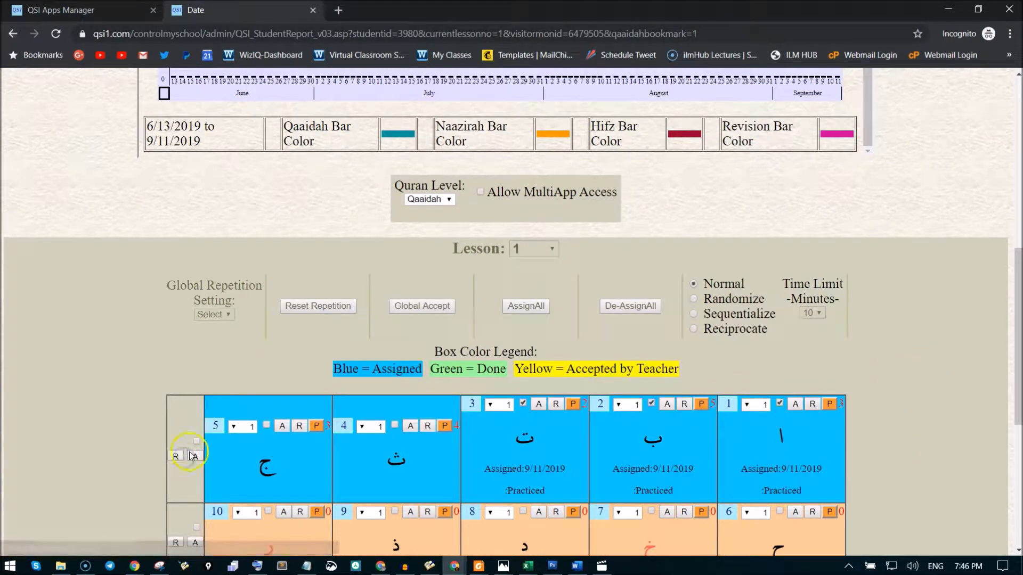
pyautogui.click(196, 441)
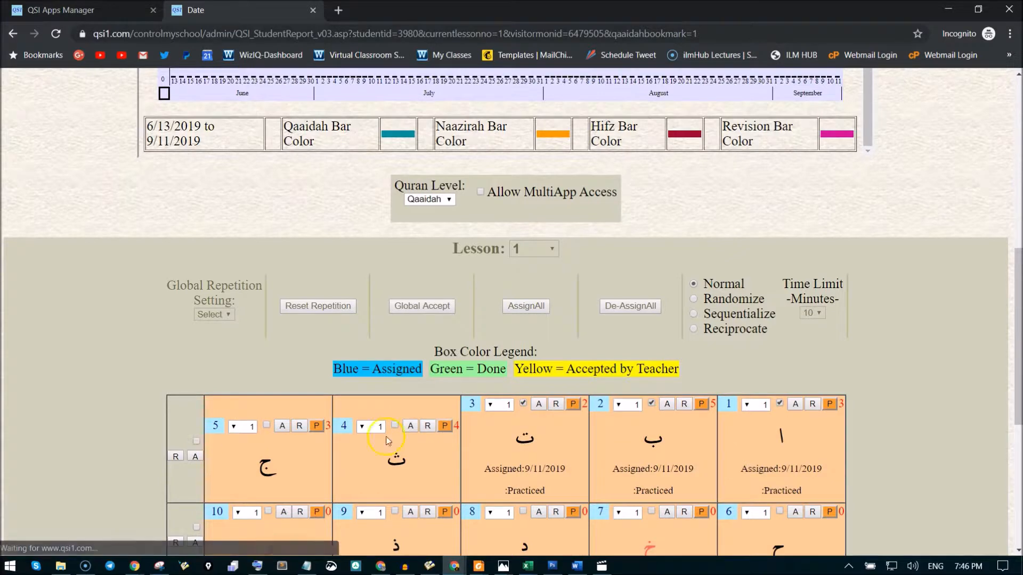
# Reassign the letters in boxes 1, 2 and 3 of the first row individually.
pyautogui.click(779, 403)
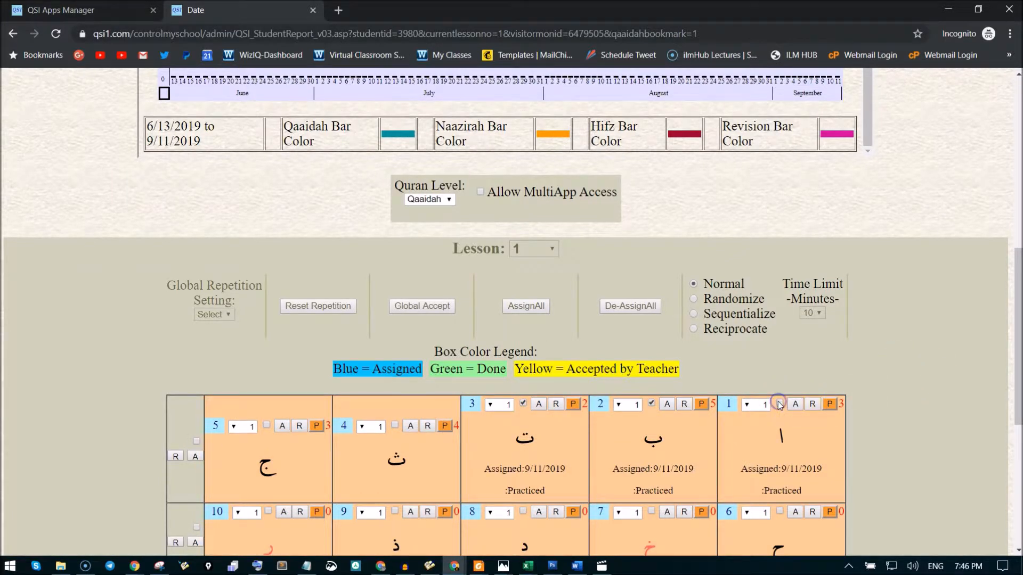
pyautogui.click(666, 405)
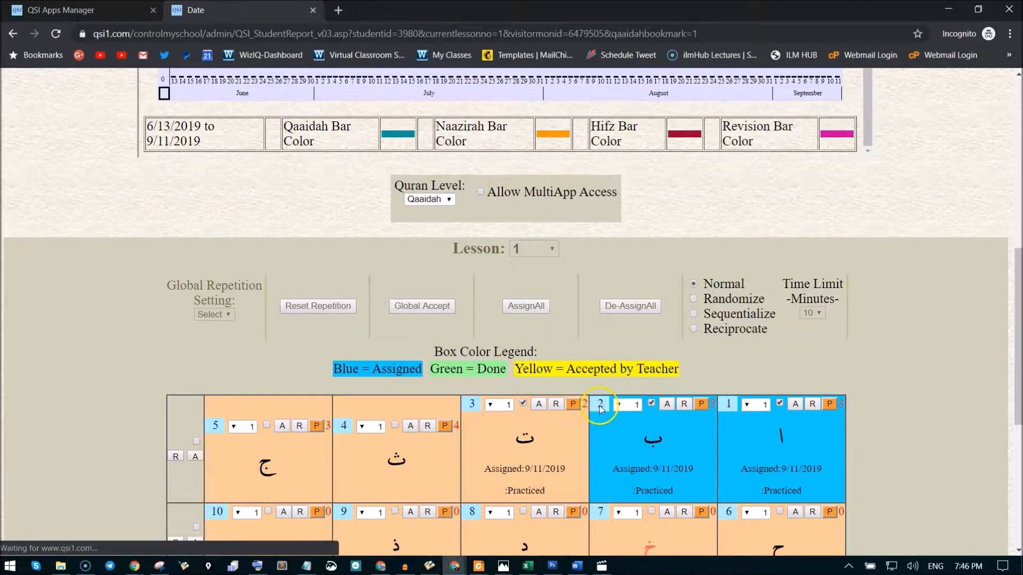
pyautogui.click(524, 404)
pyautogui.click(526, 415)
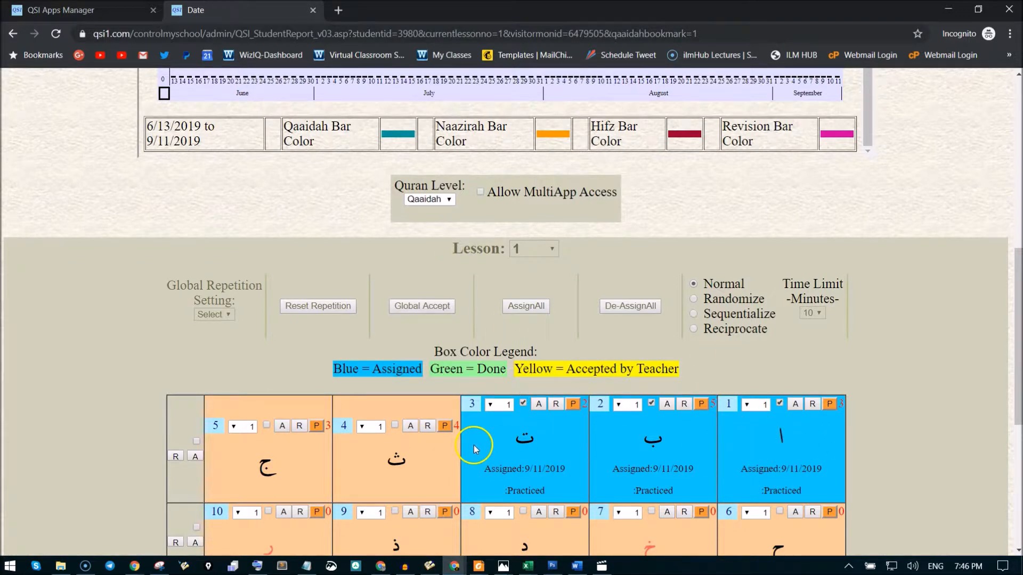
# Open a new incognito window and load qsi1.com.
pyautogui.click(1009, 34)
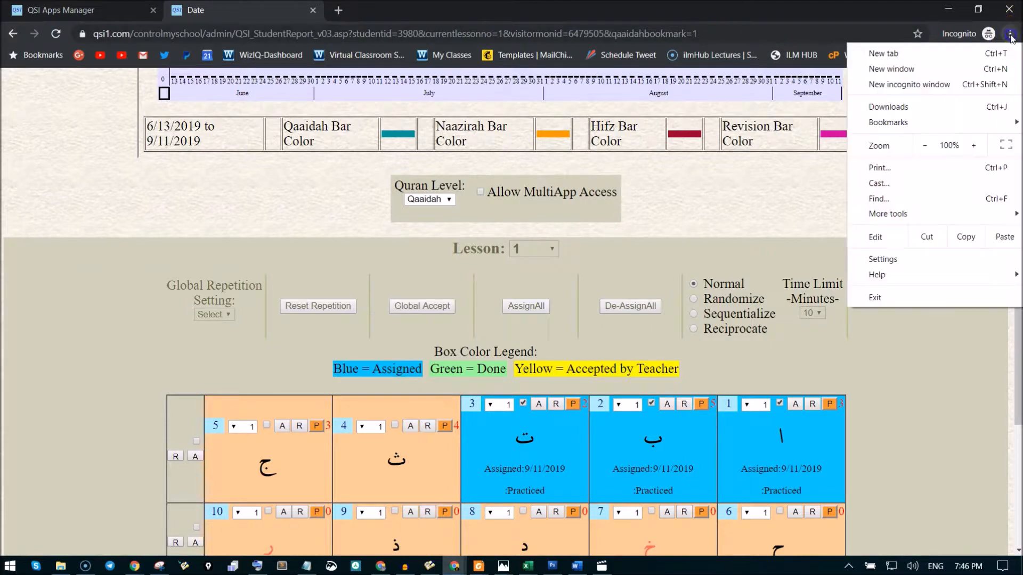
pyautogui.click(905, 84)
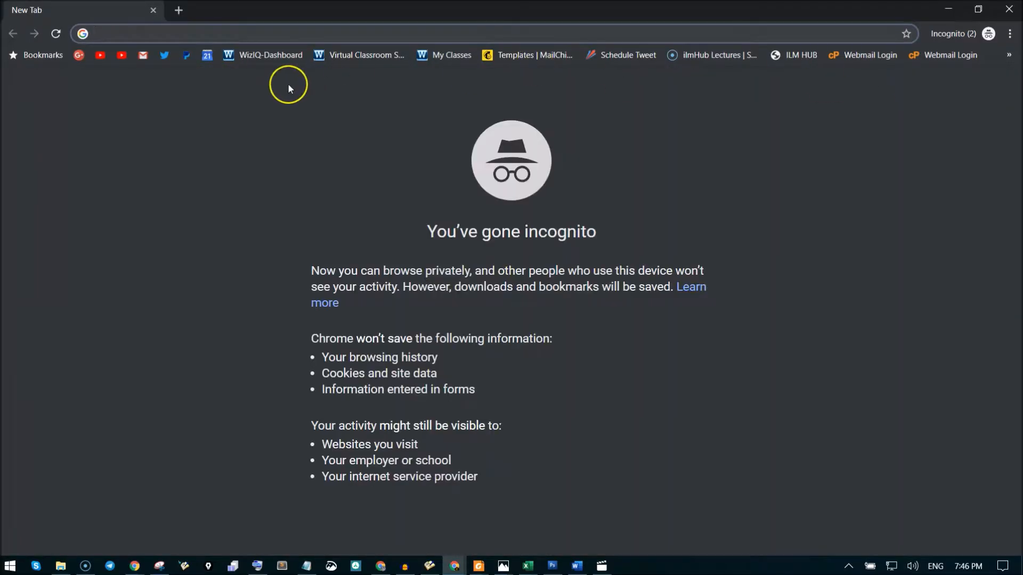
pyautogui.write('qsi1')
pyautogui.press('Return')
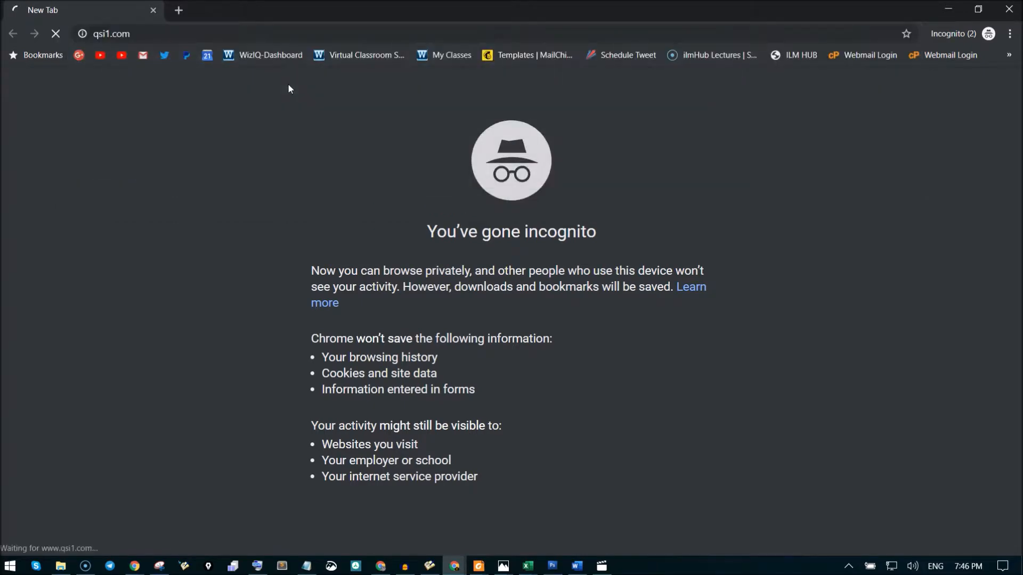
# Log in to the student's account with the copied username and the account password.
pyautogui.click(133, 180)
pyautogui.hotkey('ctrl', 'v')
pyautogui.click(133, 189)
pyautogui.press('Return')
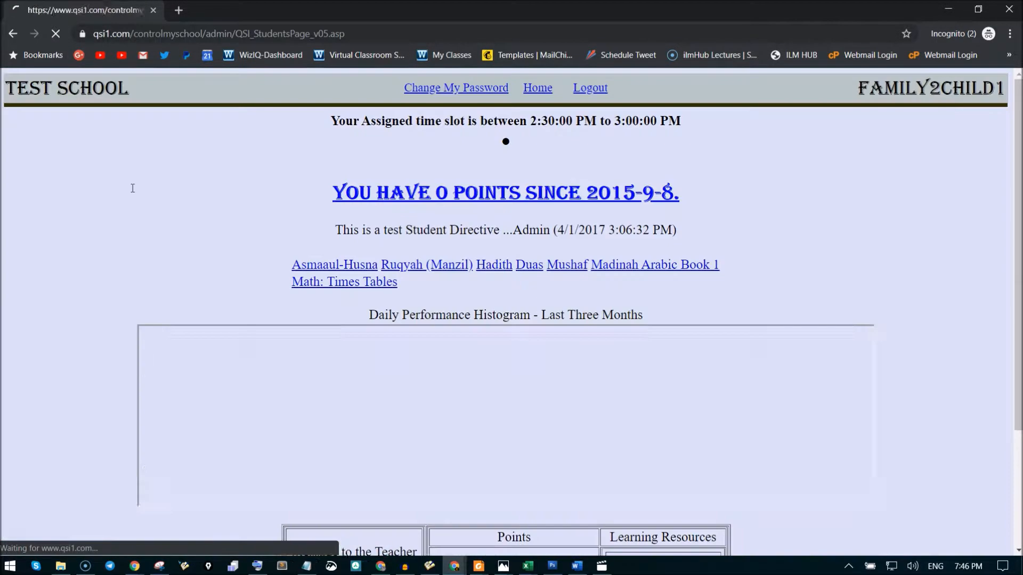
# Start the assigned Qaaidah lesson from the learning resources on the student's page.
pyautogui.scroll(-3, 652, 250)
pyautogui.scroll(-4, 652, 250)
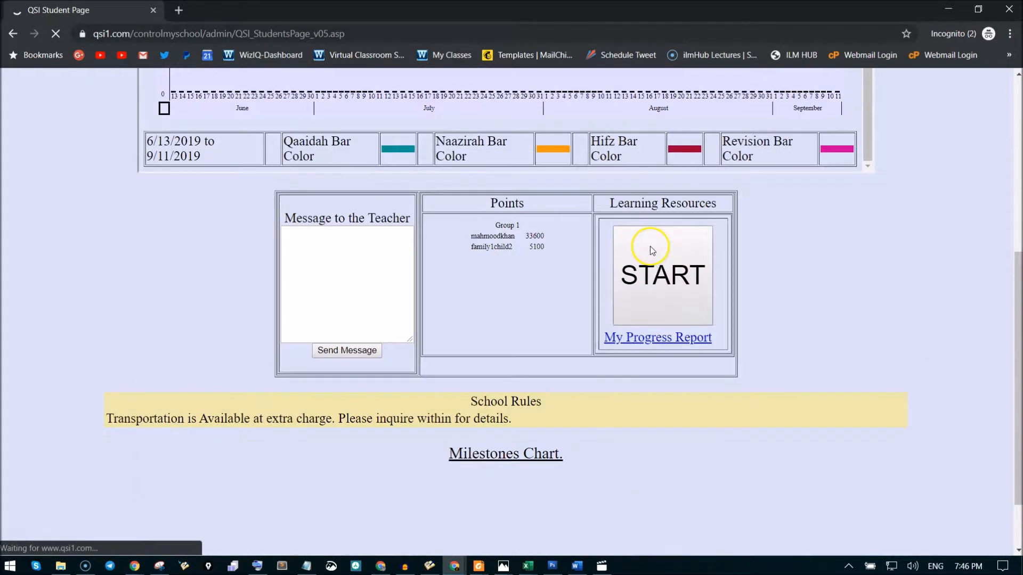
pyautogui.scroll(6, 522, 201)
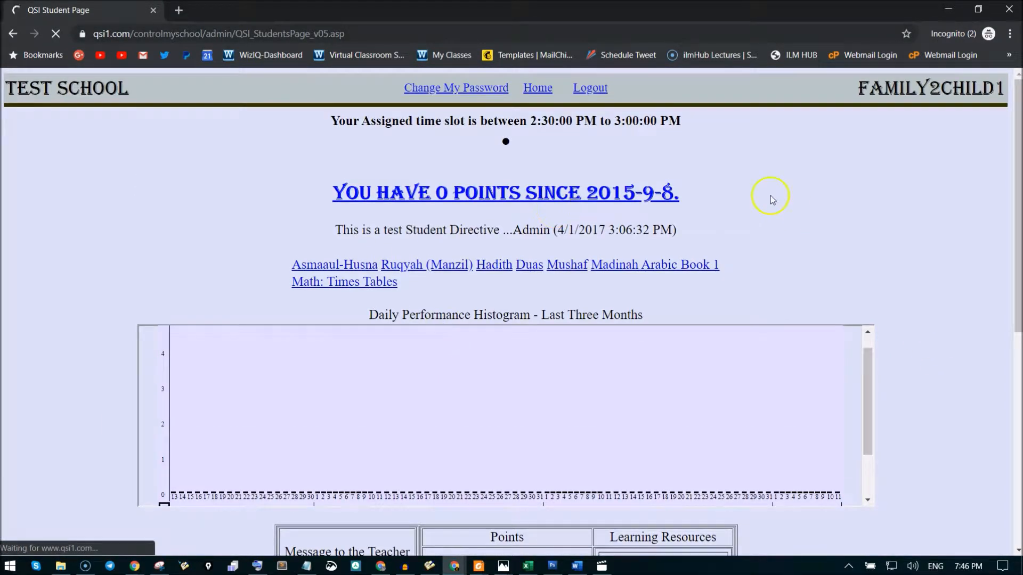
pyautogui.scroll(-6, 906, 226)
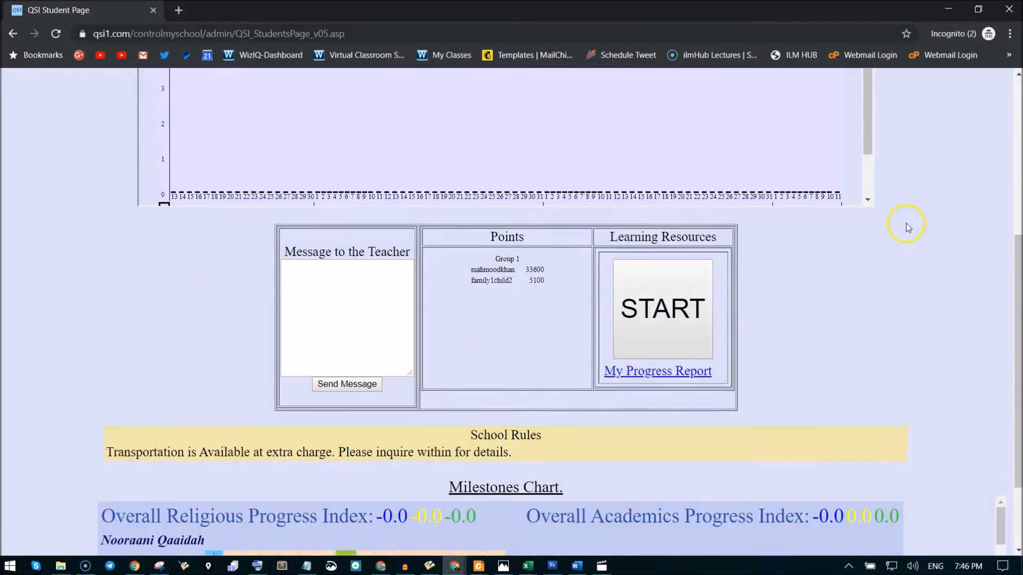
pyautogui.click(660, 276)
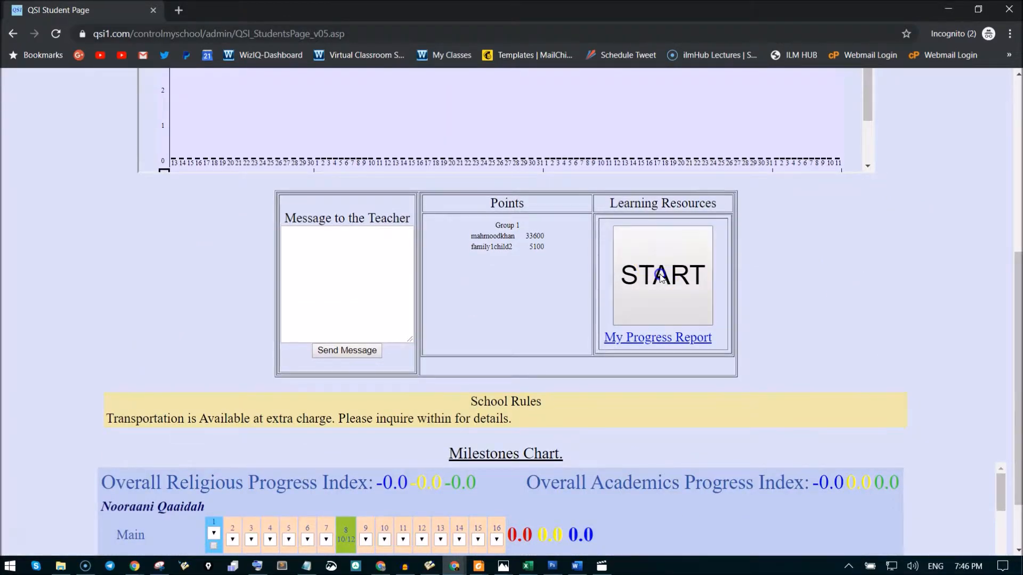
# Run the practice of the three assigned letters through to the end and submit it as done.
pyautogui.scroll(-4, 662, 272)
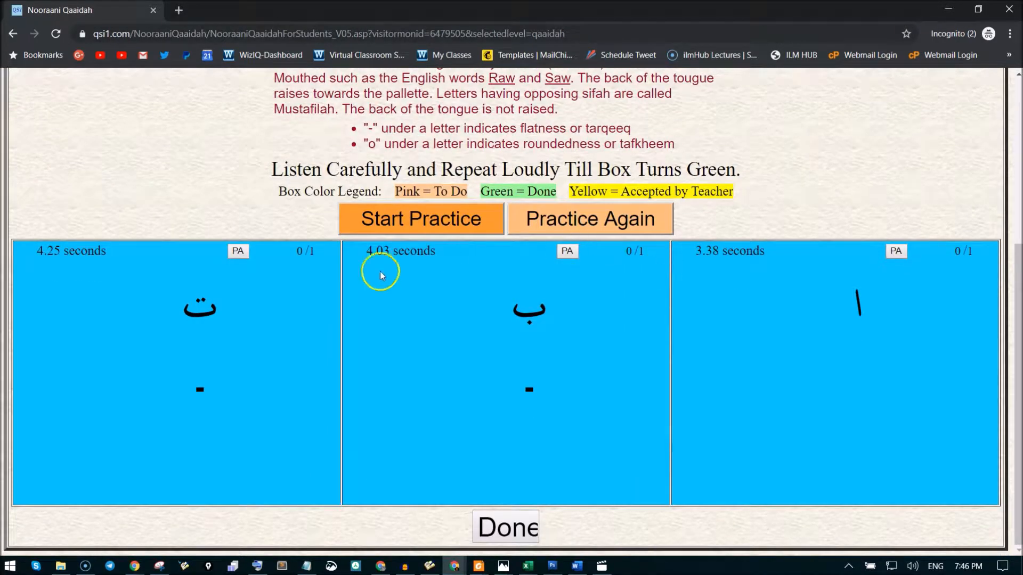
pyautogui.click(424, 222)
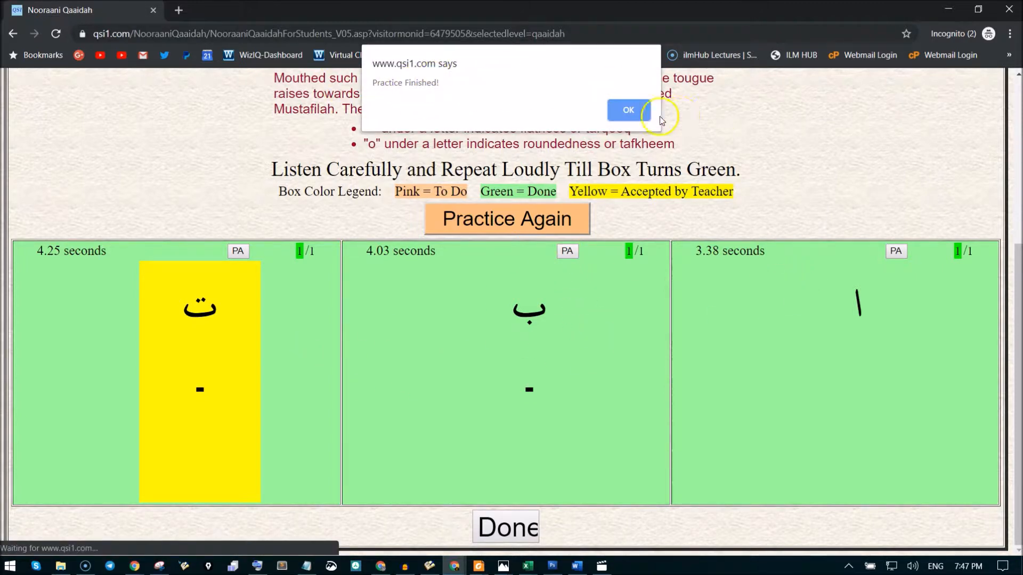
pyautogui.click(632, 109)
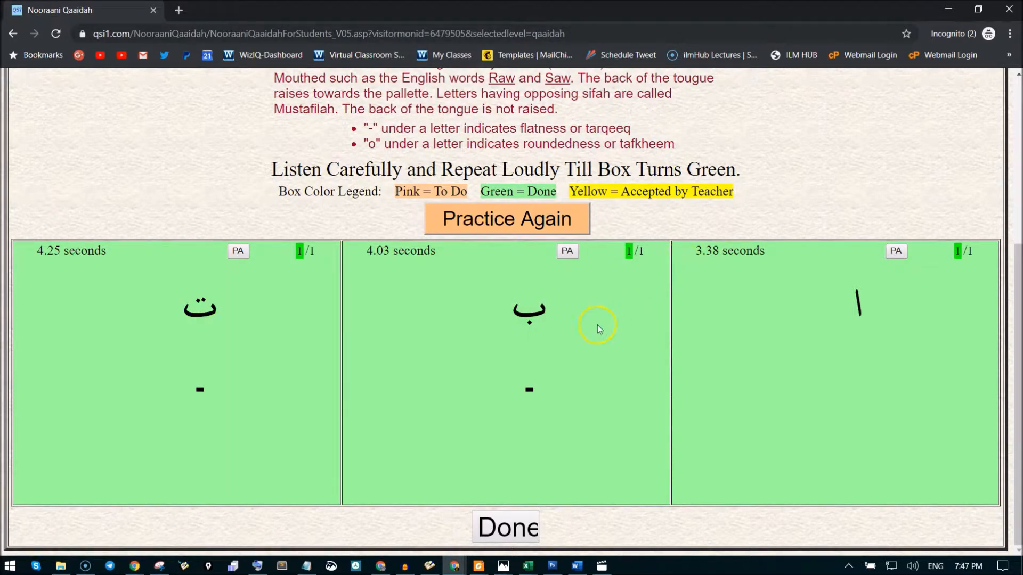
pyautogui.click(507, 529)
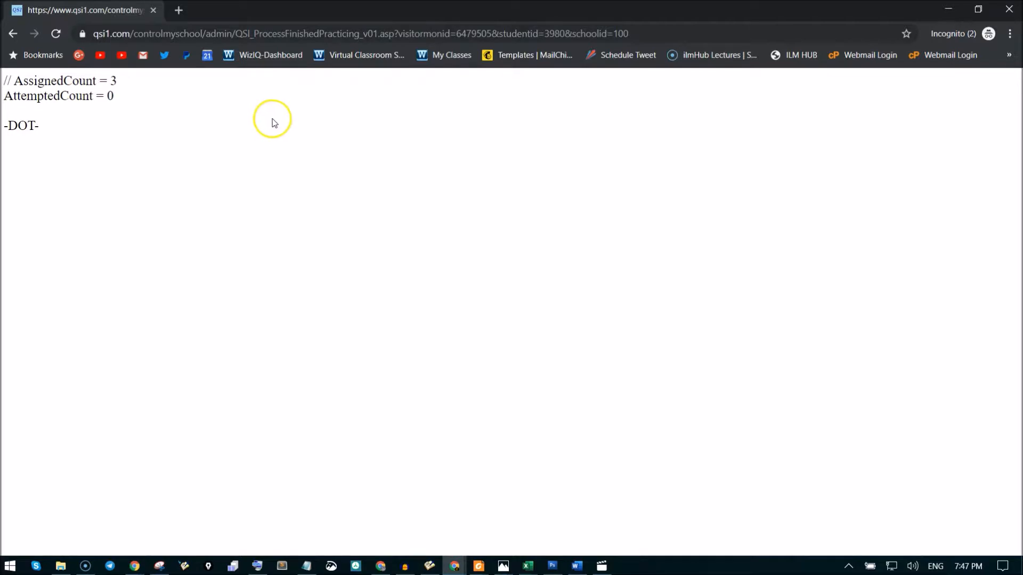
# Close the student's window and reload the student's report in the teacher's session, allowing the form resubmission.
pyautogui.click(155, 11)
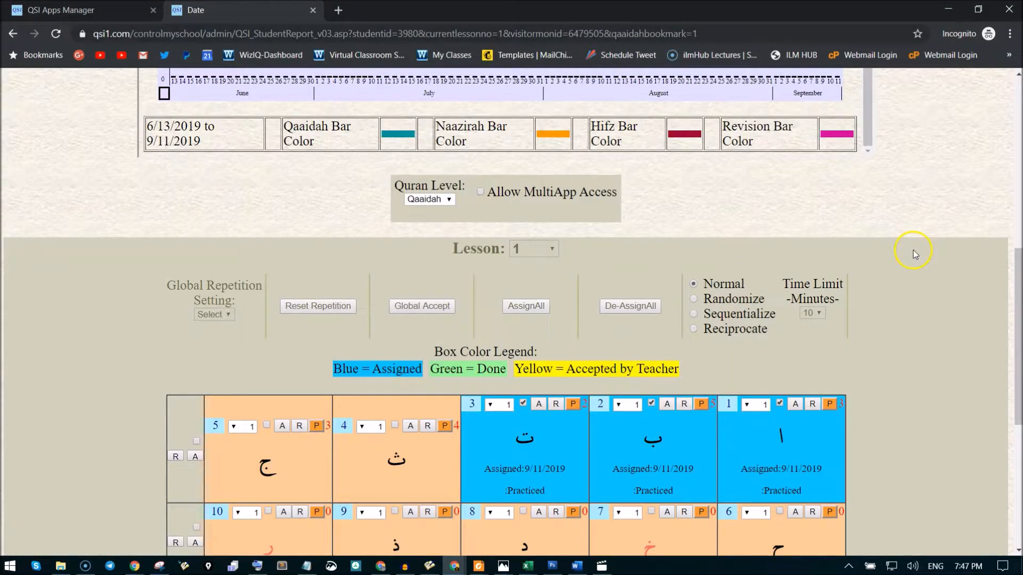
pyautogui.scroll(-1, 922, 241)
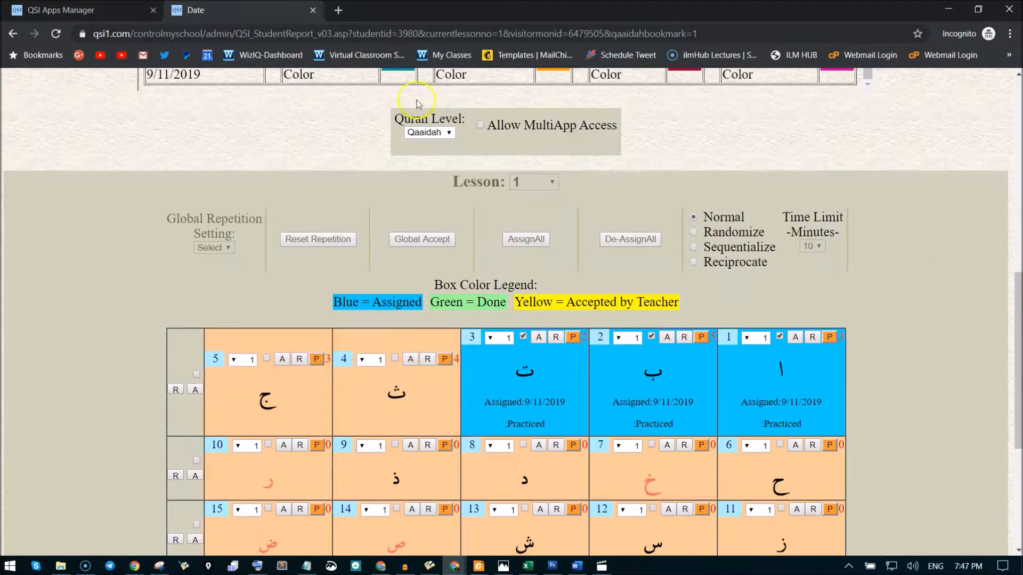
pyautogui.click(55, 34)
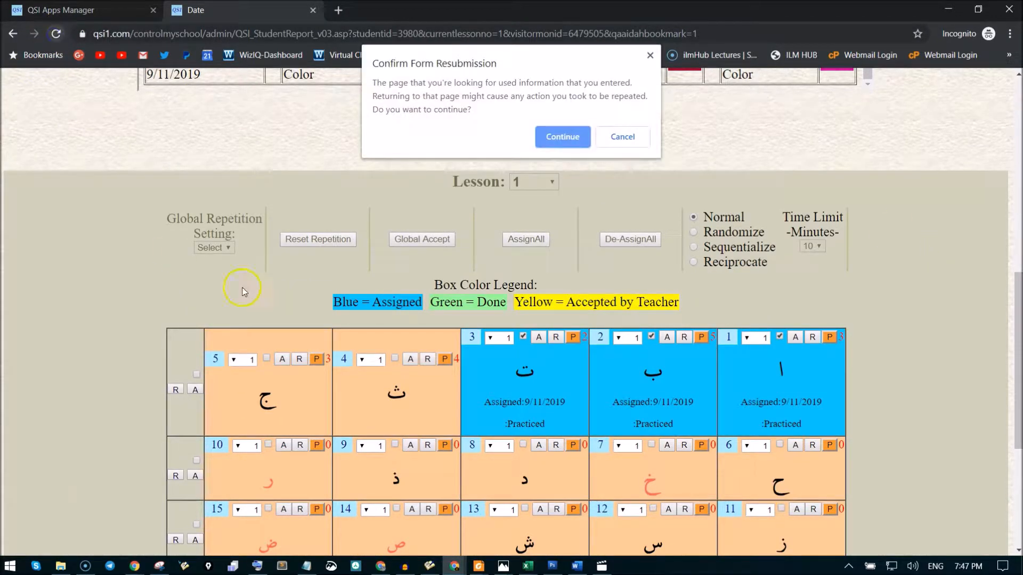
pyautogui.click(540, 137)
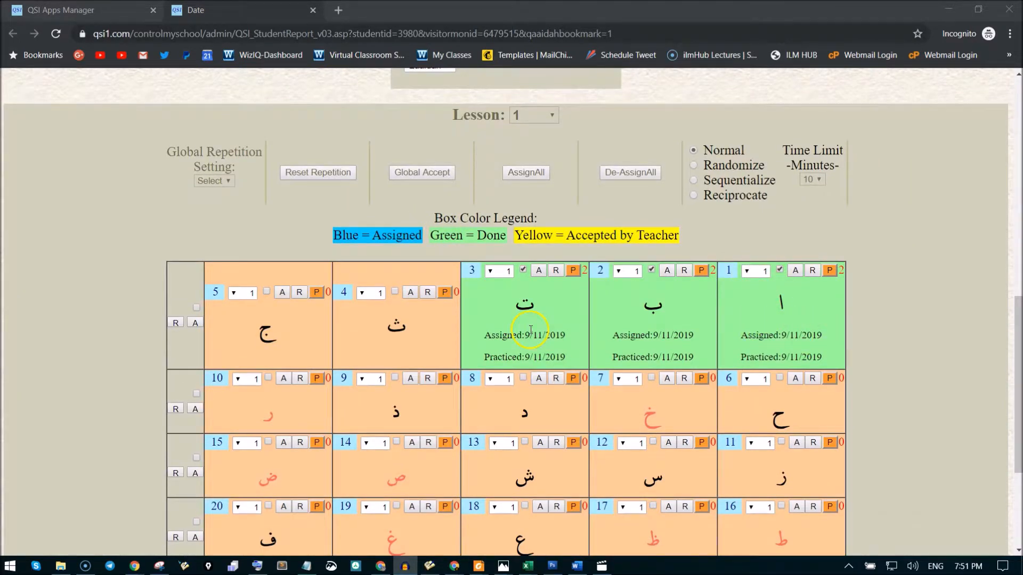
# Accept the practised letters in boxes 1, 2 and 3 of the first row individually.
pyautogui.scroll(-1, 676, 320)
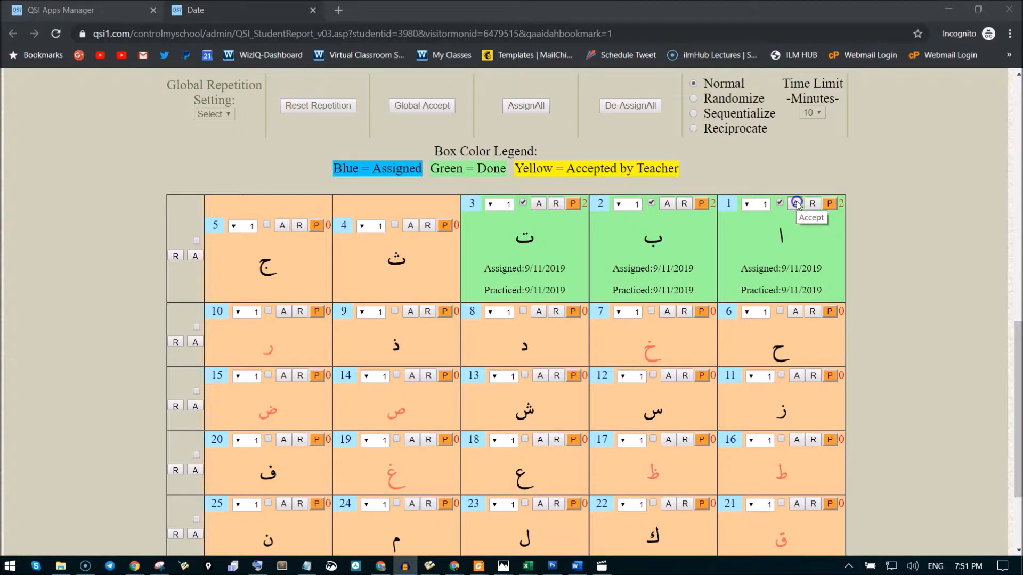
pyautogui.click(796, 203)
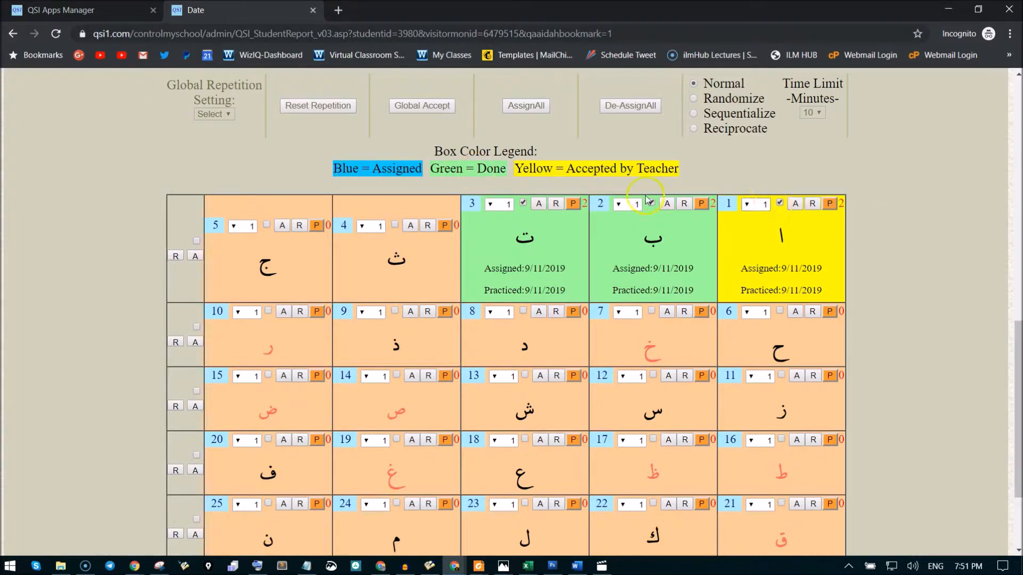
pyautogui.click(667, 203)
pyautogui.click(538, 204)
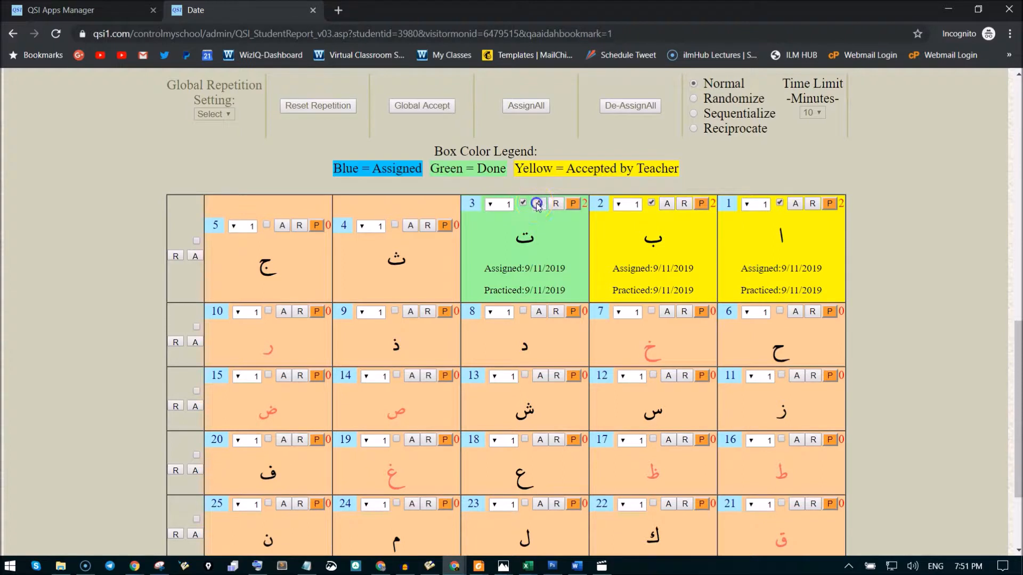
# Assign the letters in boxes 4 and 5, plus the entire second row of letters.
pyautogui.click(394, 225)
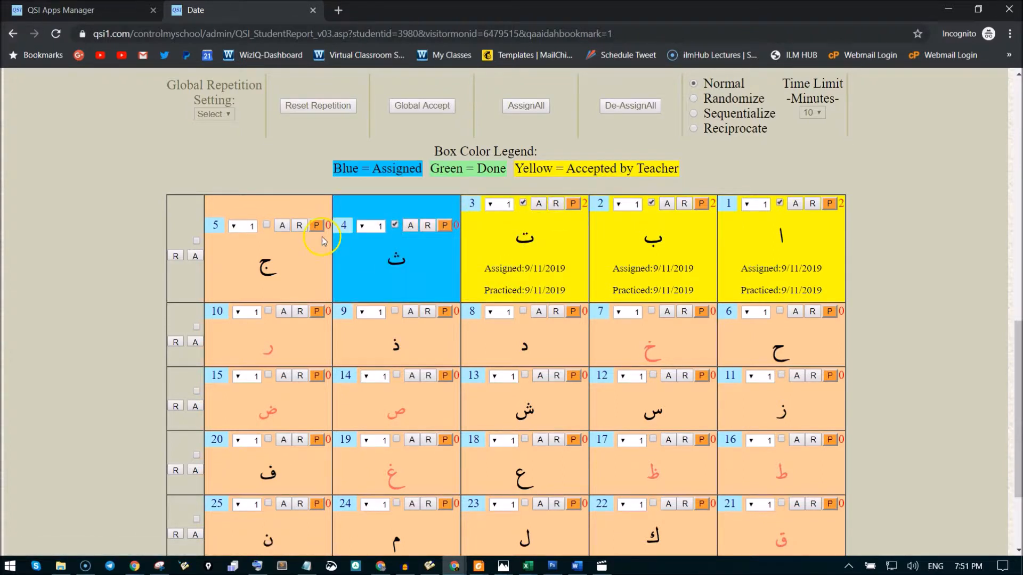
pyautogui.click(267, 224)
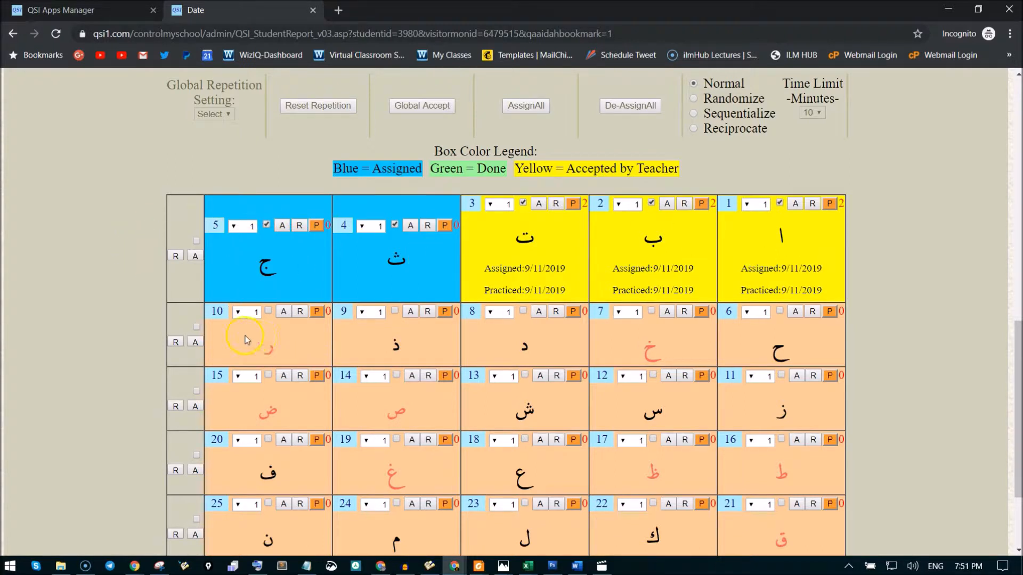
pyautogui.click(197, 327)
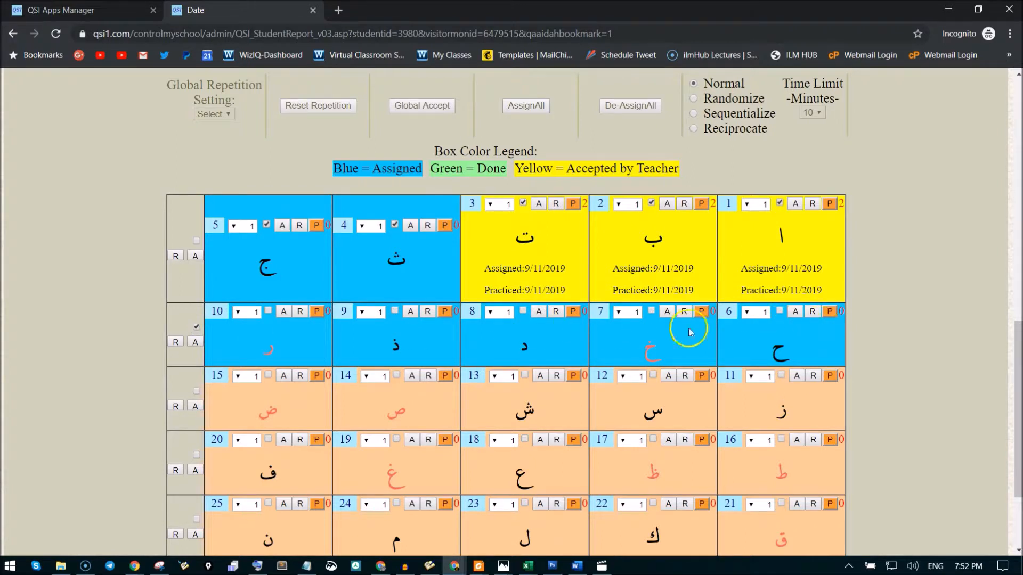
# Try accepting the whole second row of letters, and reset the row.
pyautogui.click(196, 343)
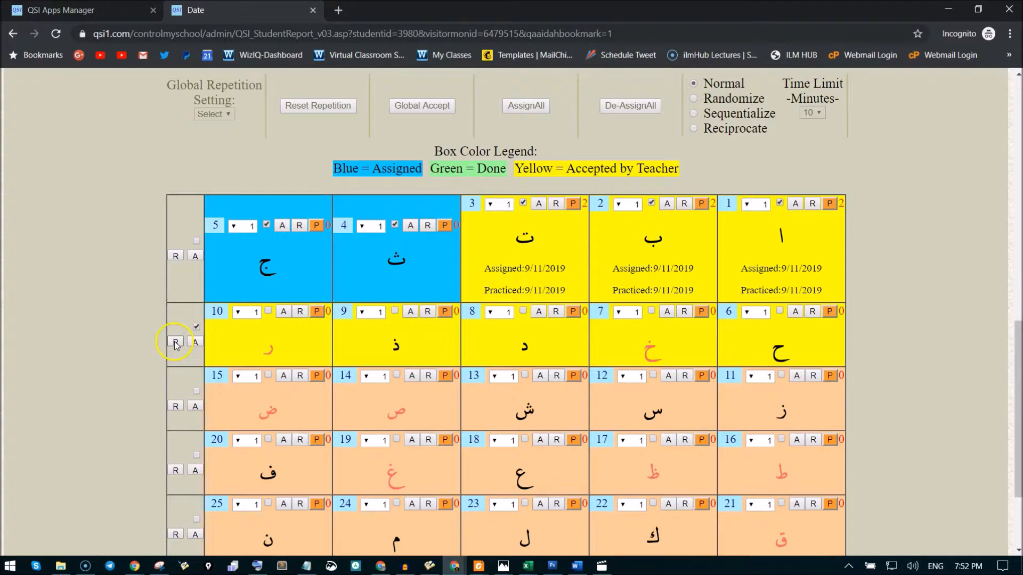
pyautogui.click(176, 343)
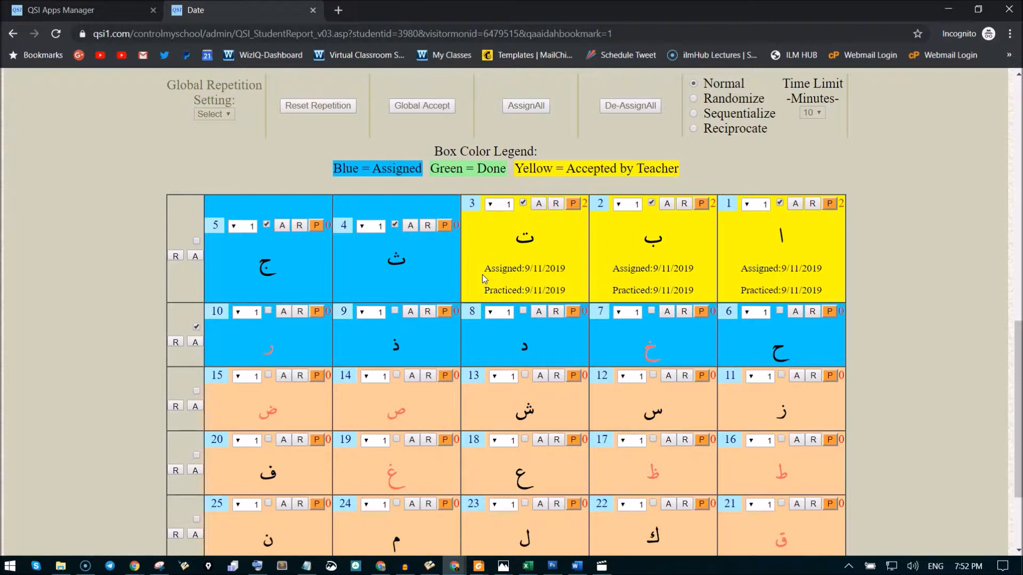
# Mark the student's reading as finished below the letter grid and close the report.
pyautogui.scroll(-3, 483, 277)
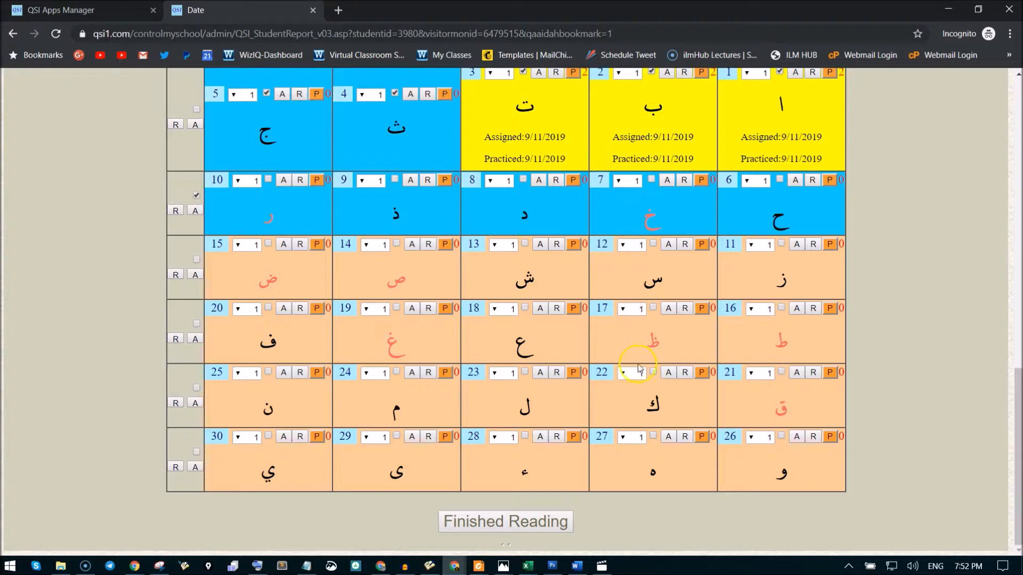
pyautogui.click(515, 531)
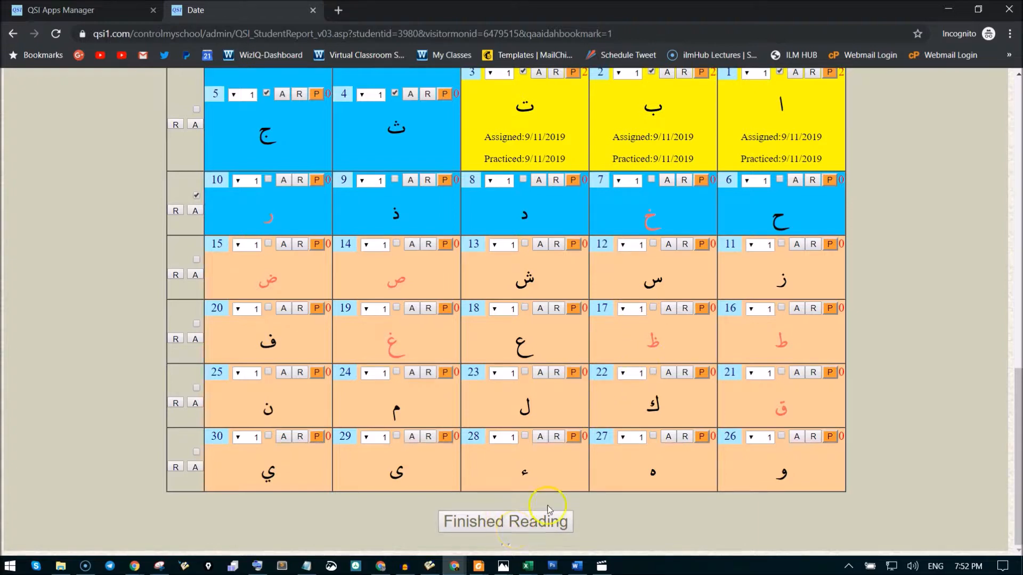
pyautogui.scroll(1, 571, 376)
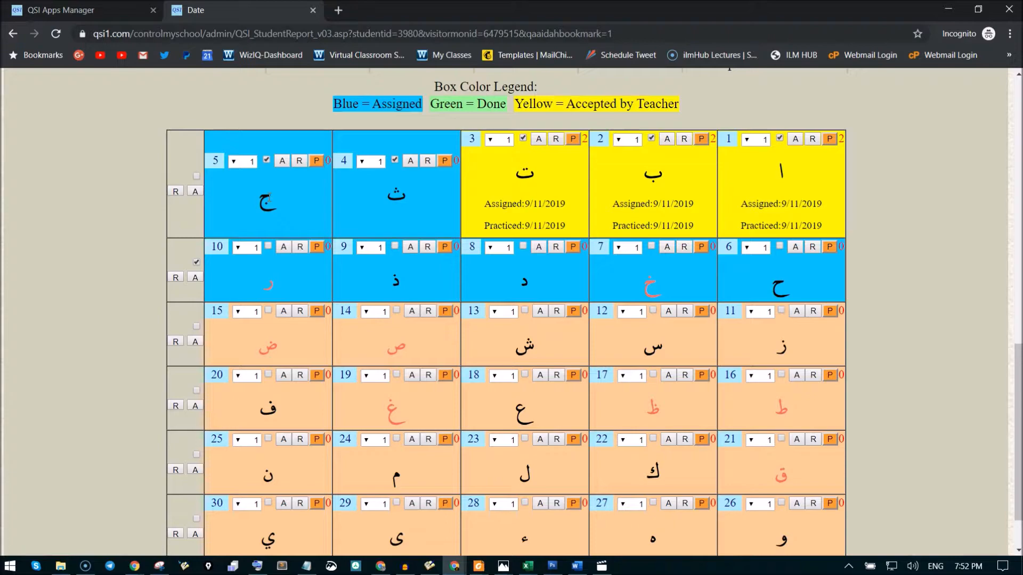
pyautogui.scroll(4, 468, 304)
pyautogui.scroll(-6, 463, 306)
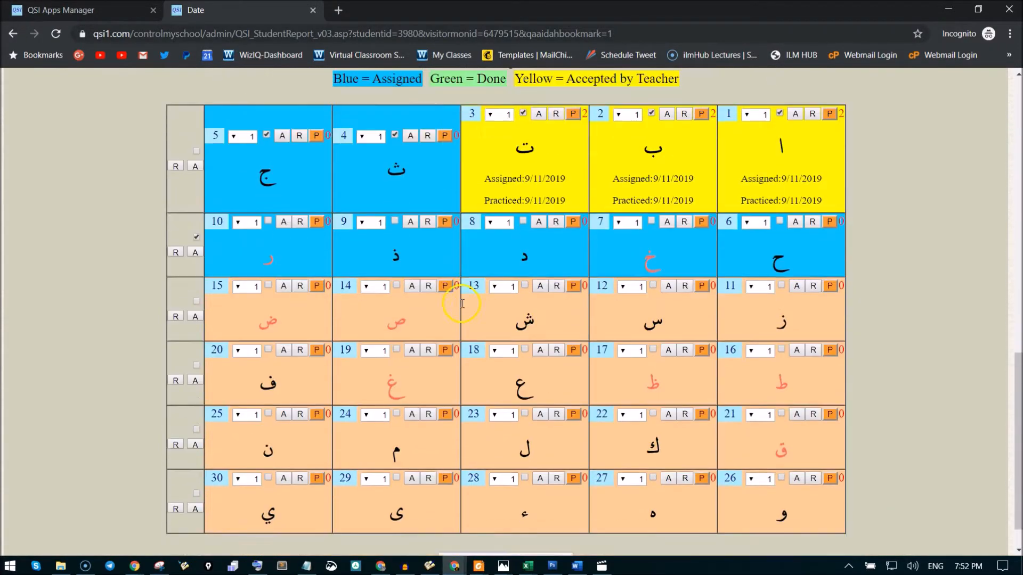
pyautogui.scroll(4, 428, 248)
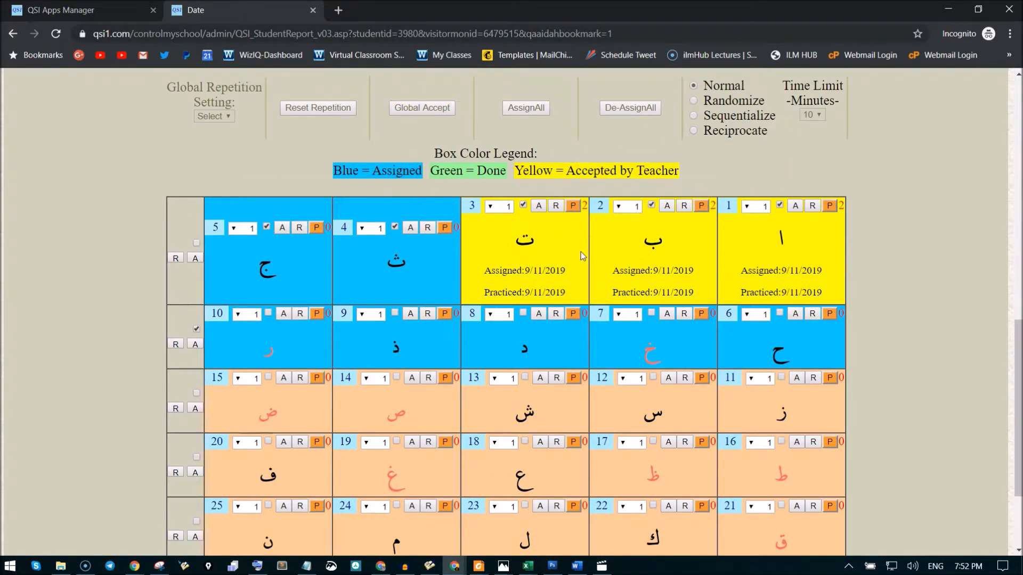
pyautogui.click(314, 10)
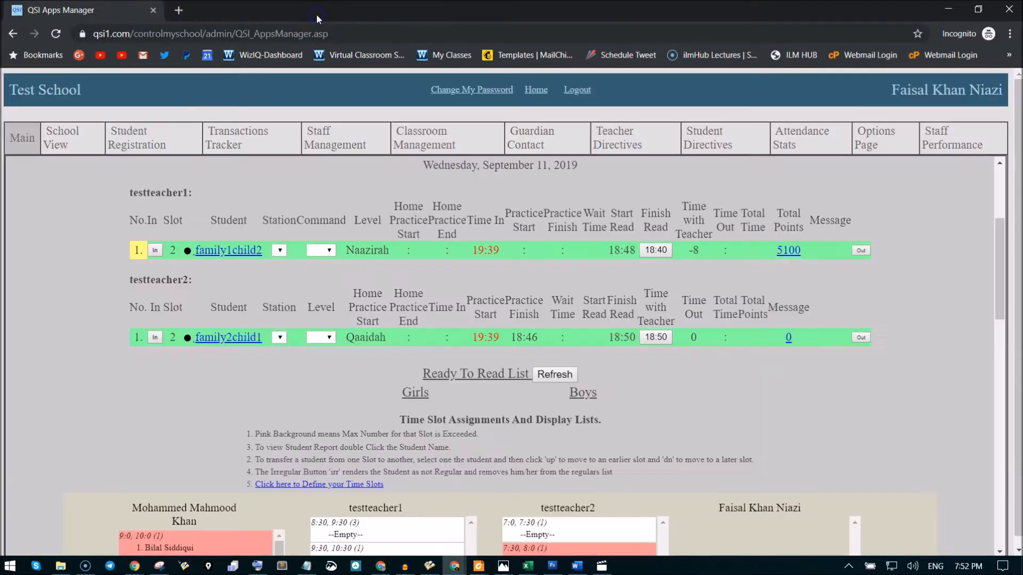
# Open the report of the Naazirah student listed under testteacher1 and load page 106 of Juz-6.
pyautogui.doubleClick(247, 253)
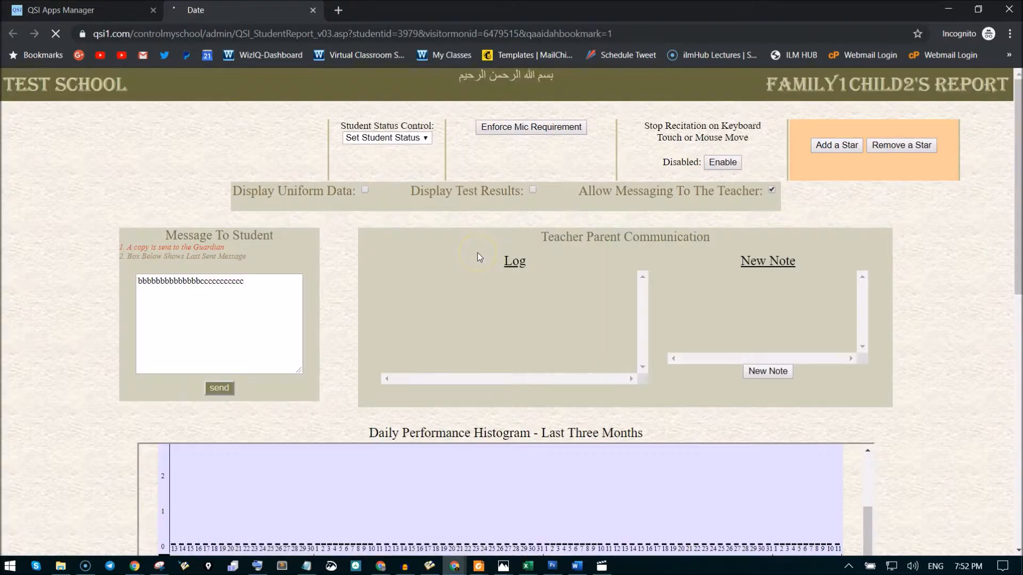
pyautogui.scroll(-12, 477, 252)
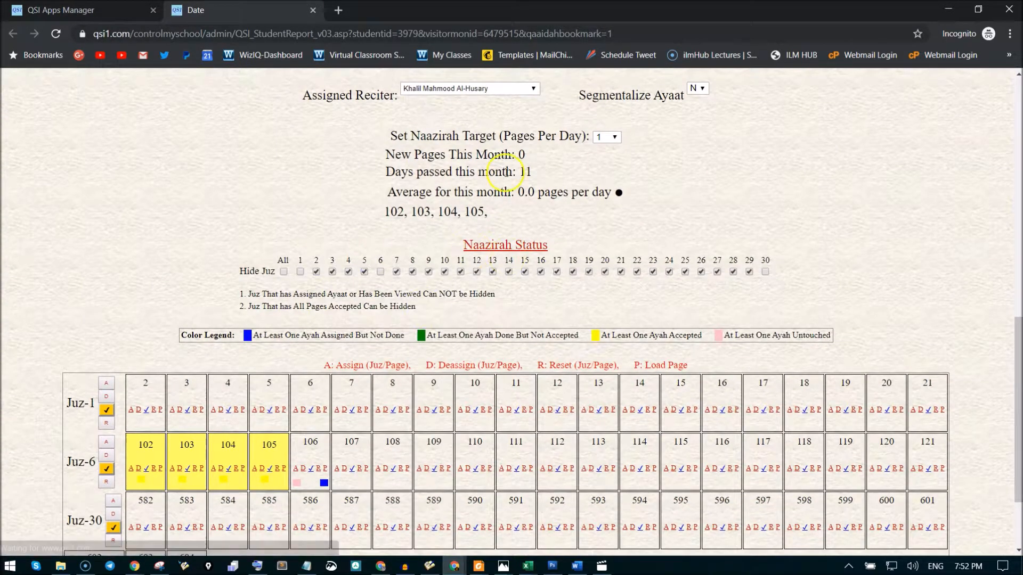
pyautogui.scroll(-2, 525, 299)
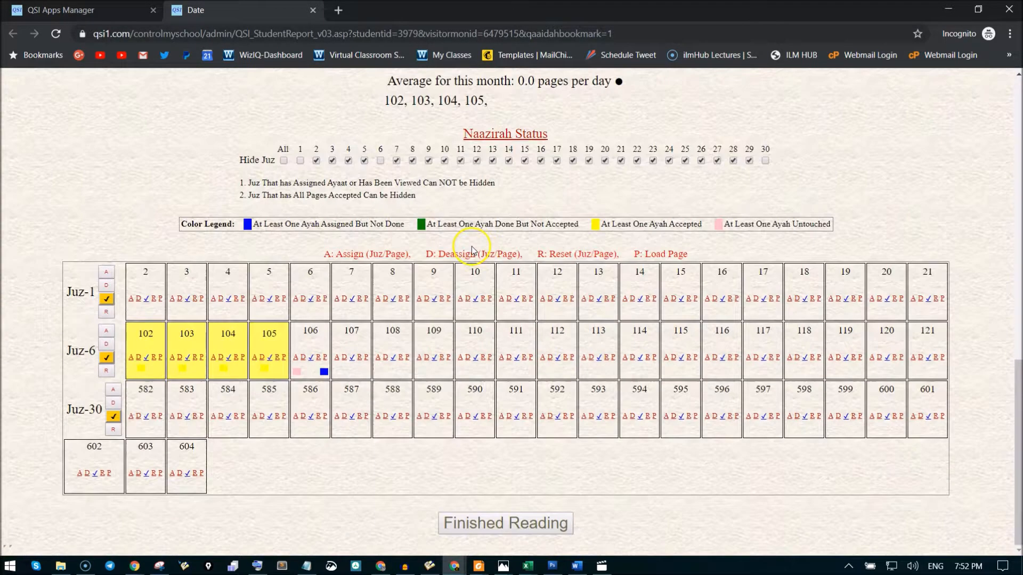
pyautogui.click(324, 357)
# Reset and de-assign all Soorah Al-Maaidah ayaat on page 106, and refresh the student's Naazirah report.
pyautogui.scroll(-3, 484, 237)
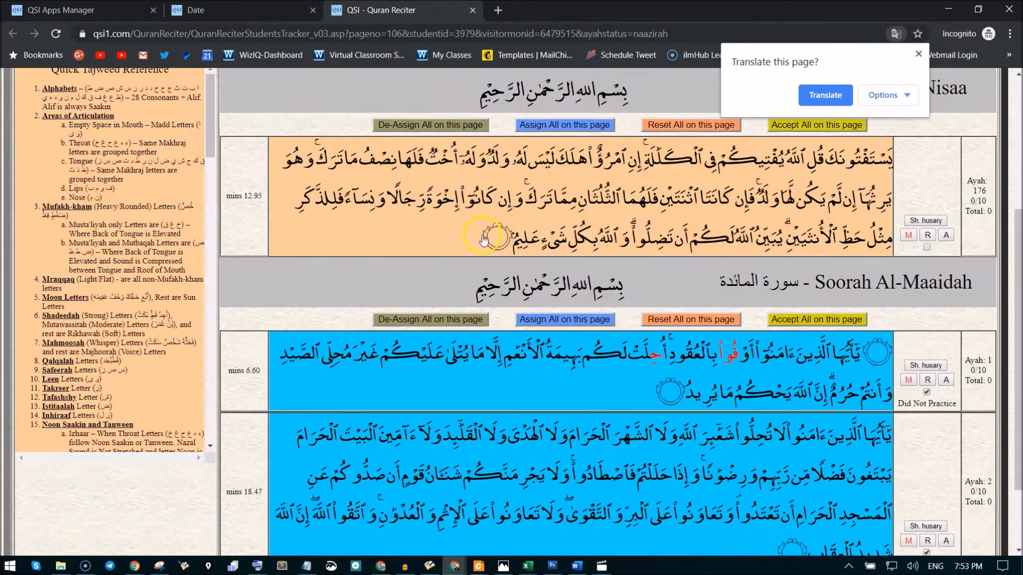
pyautogui.click(917, 54)
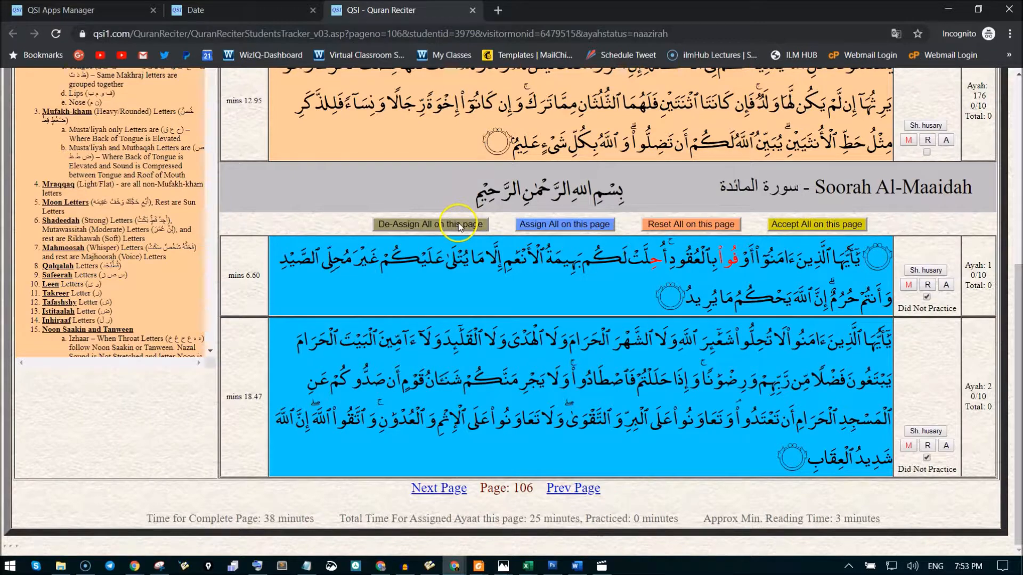
pyautogui.click(686, 225)
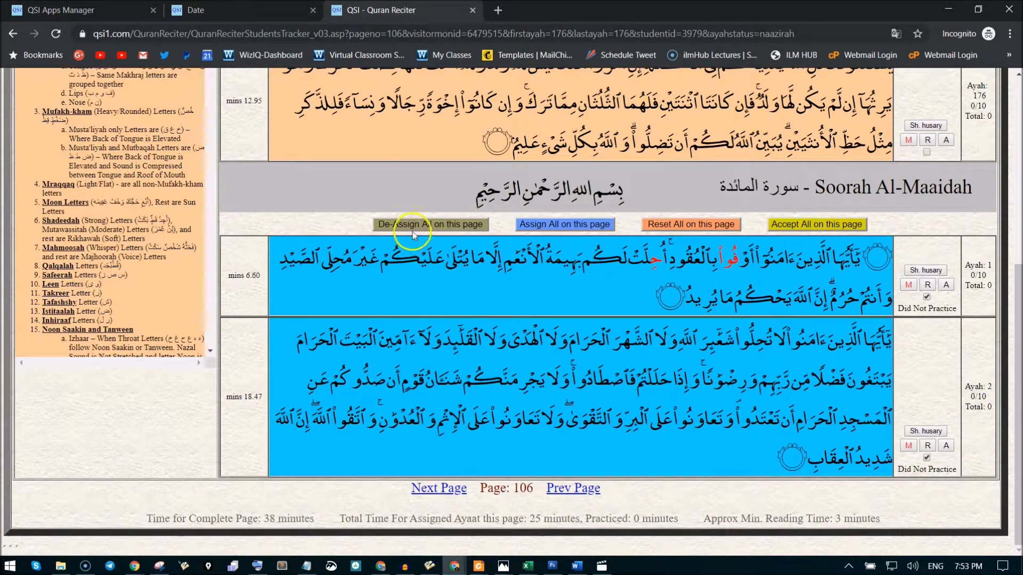
pyautogui.click(417, 226)
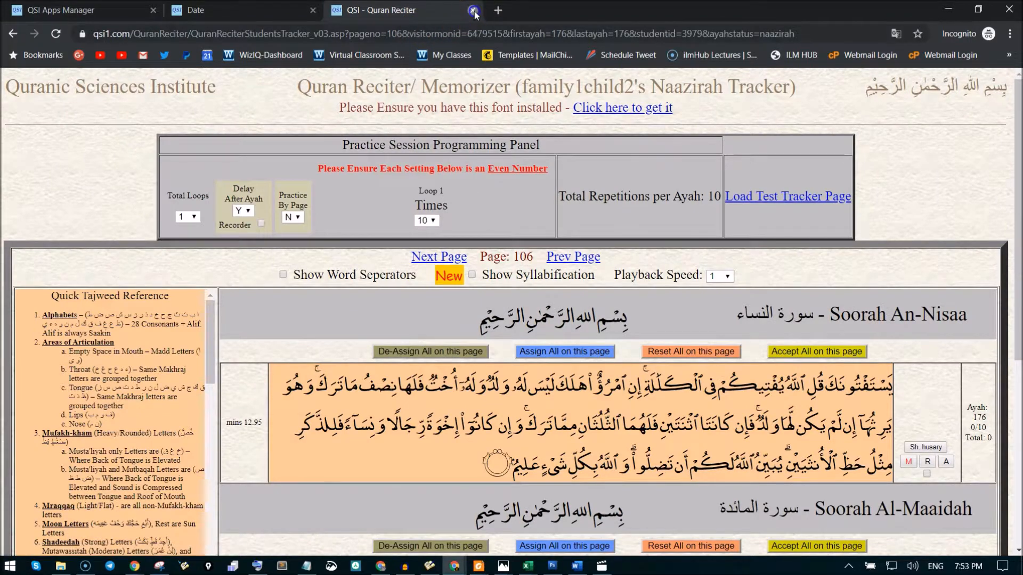
pyautogui.click(472, 11)
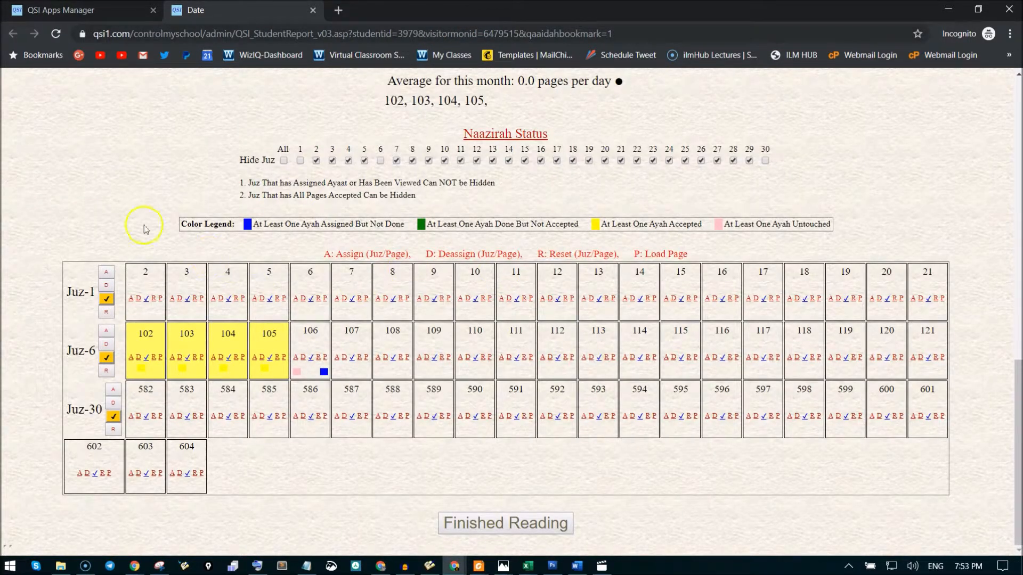
pyautogui.click(55, 34)
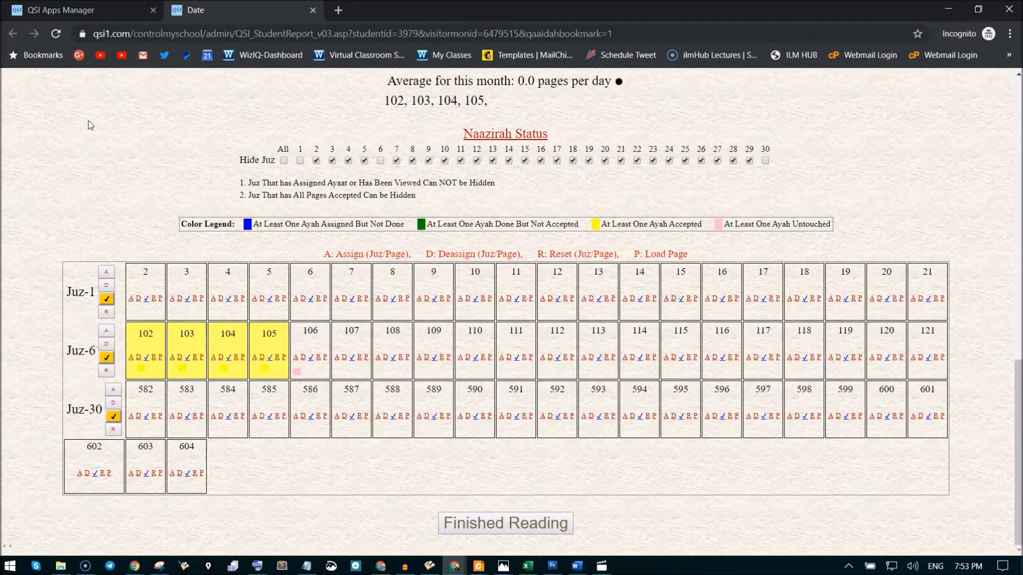
# Load page 2 of Juz-1 from the Naazirah status table and bring up its Soorah Al-Baqarah ayaat.
pyautogui.click(161, 299)
pyautogui.scroll(-4, 623, 261)
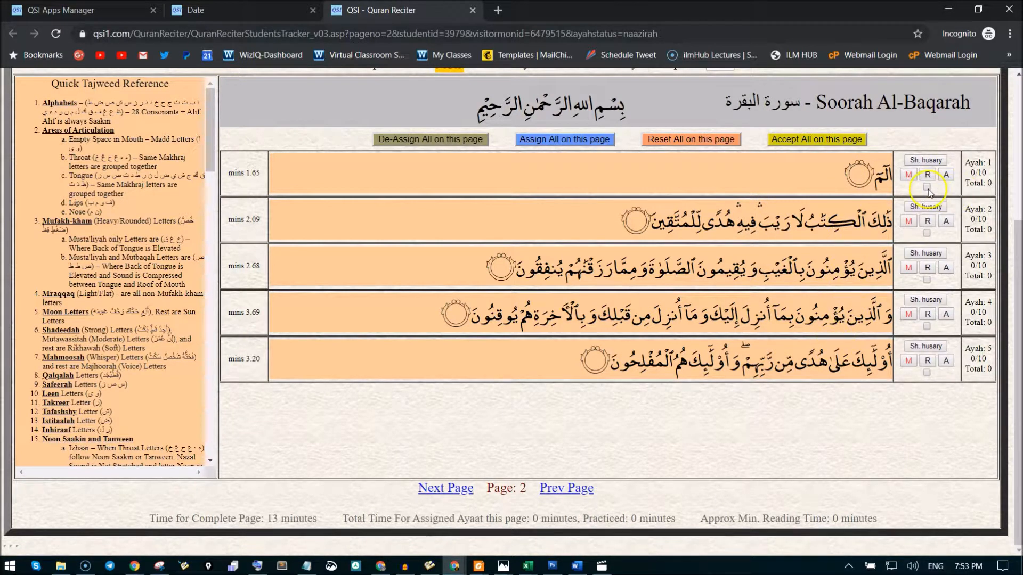
pyautogui.scroll(2, 794, 355)
pyautogui.scroll(-1, 794, 355)
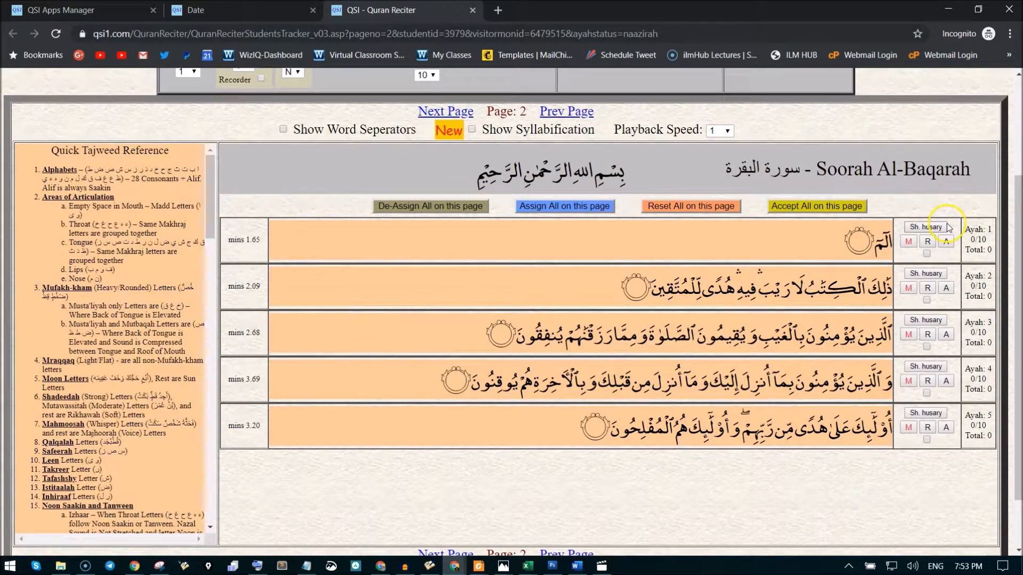